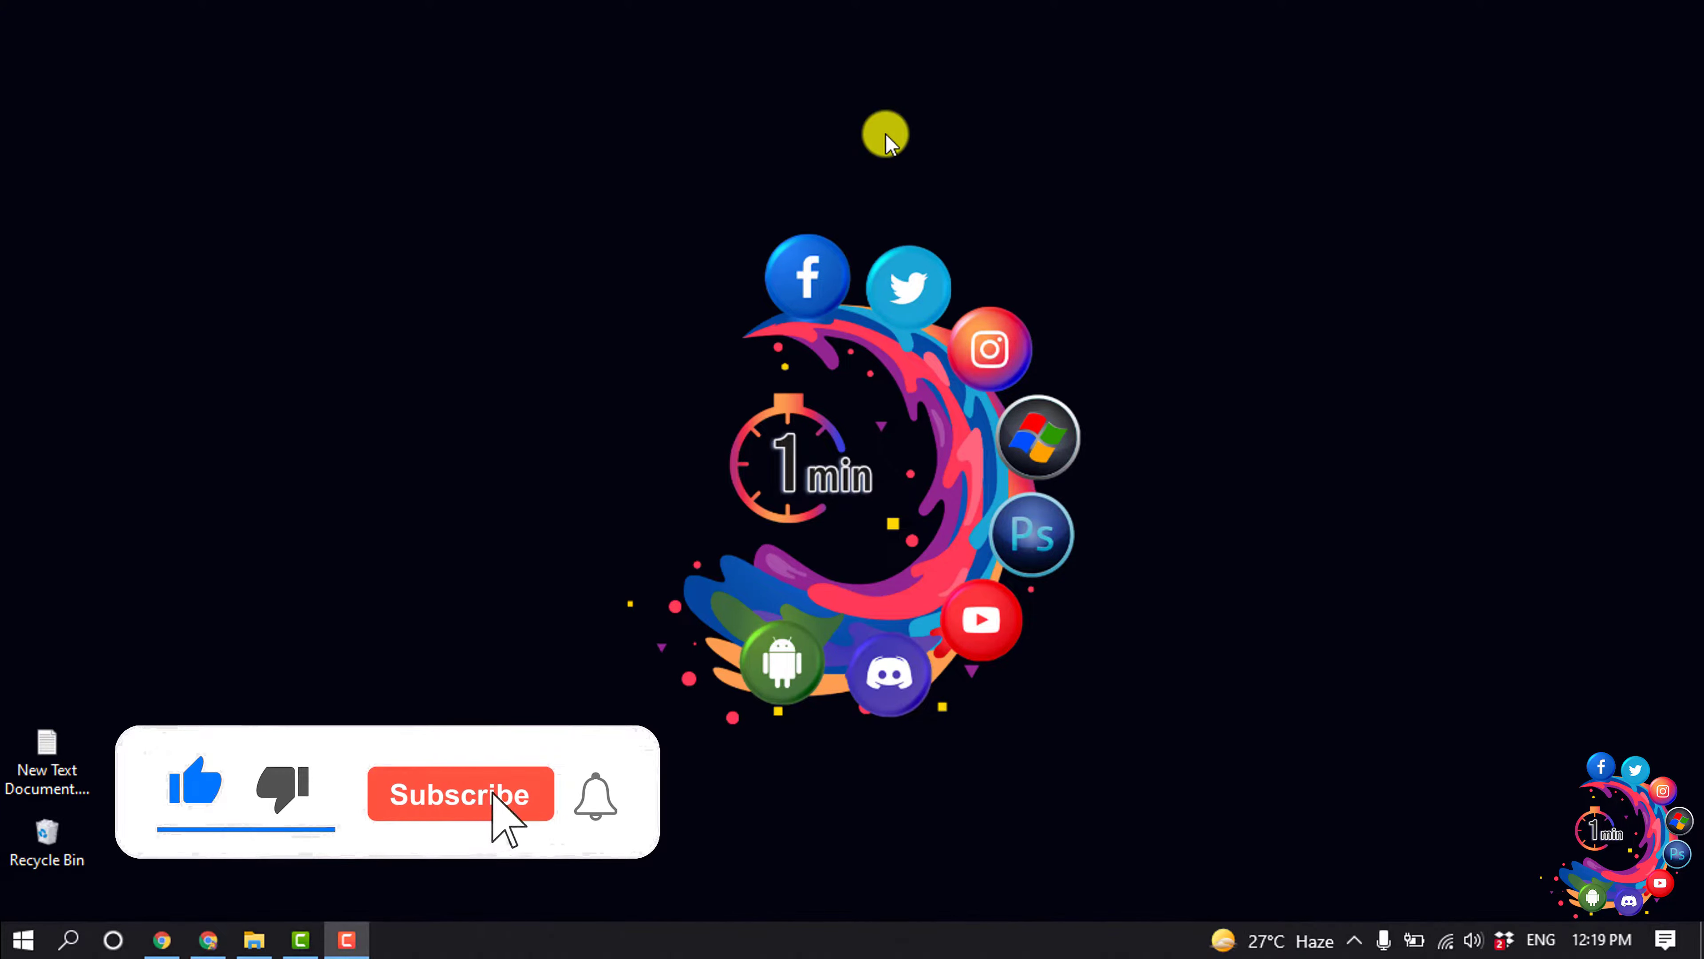
- In the primary Gmail window, open See all settings at the Accounts and Import tab
click(164, 934)
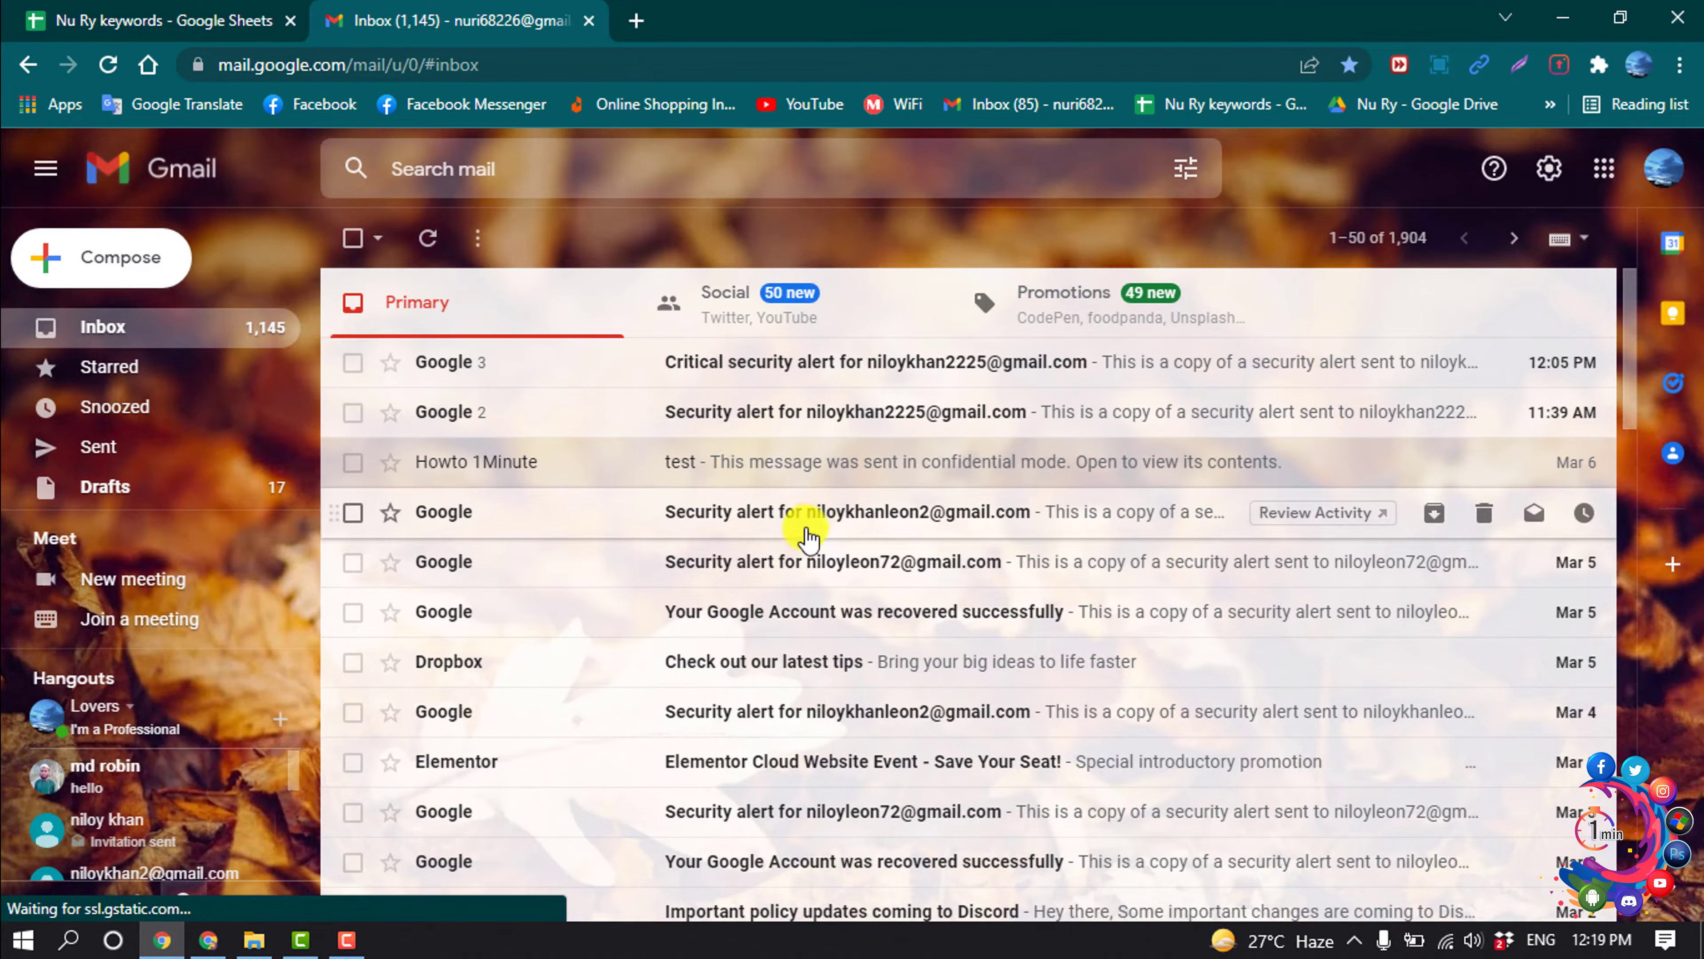
click(1542, 178)
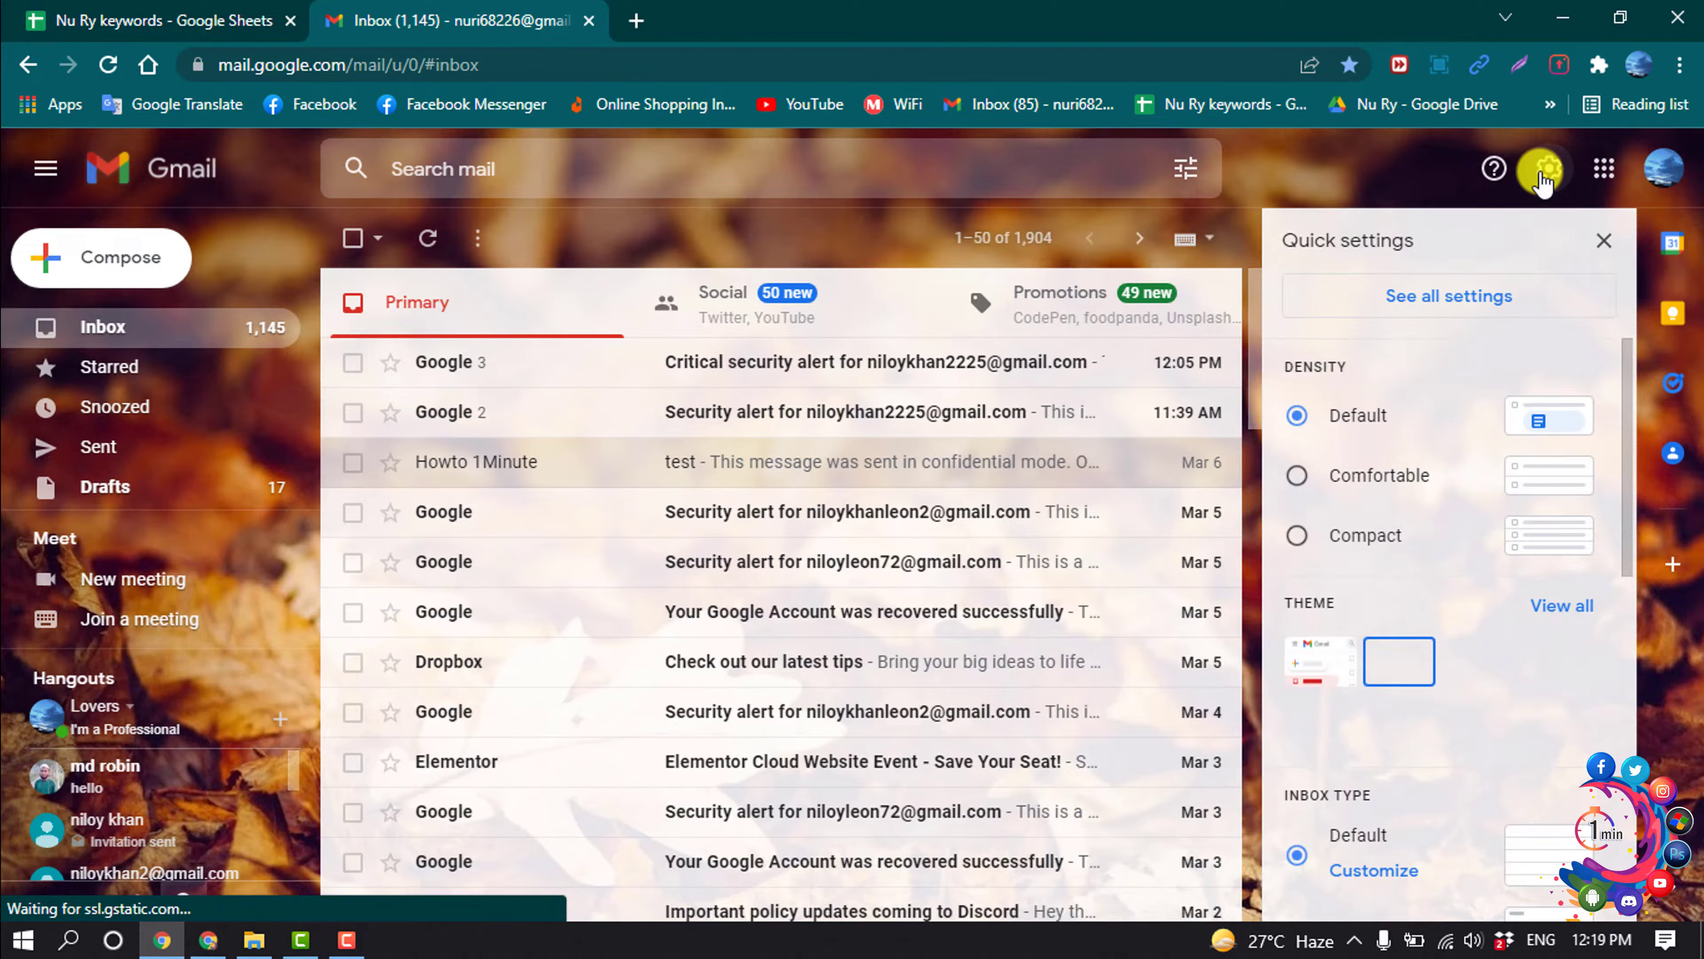
click(1422, 303)
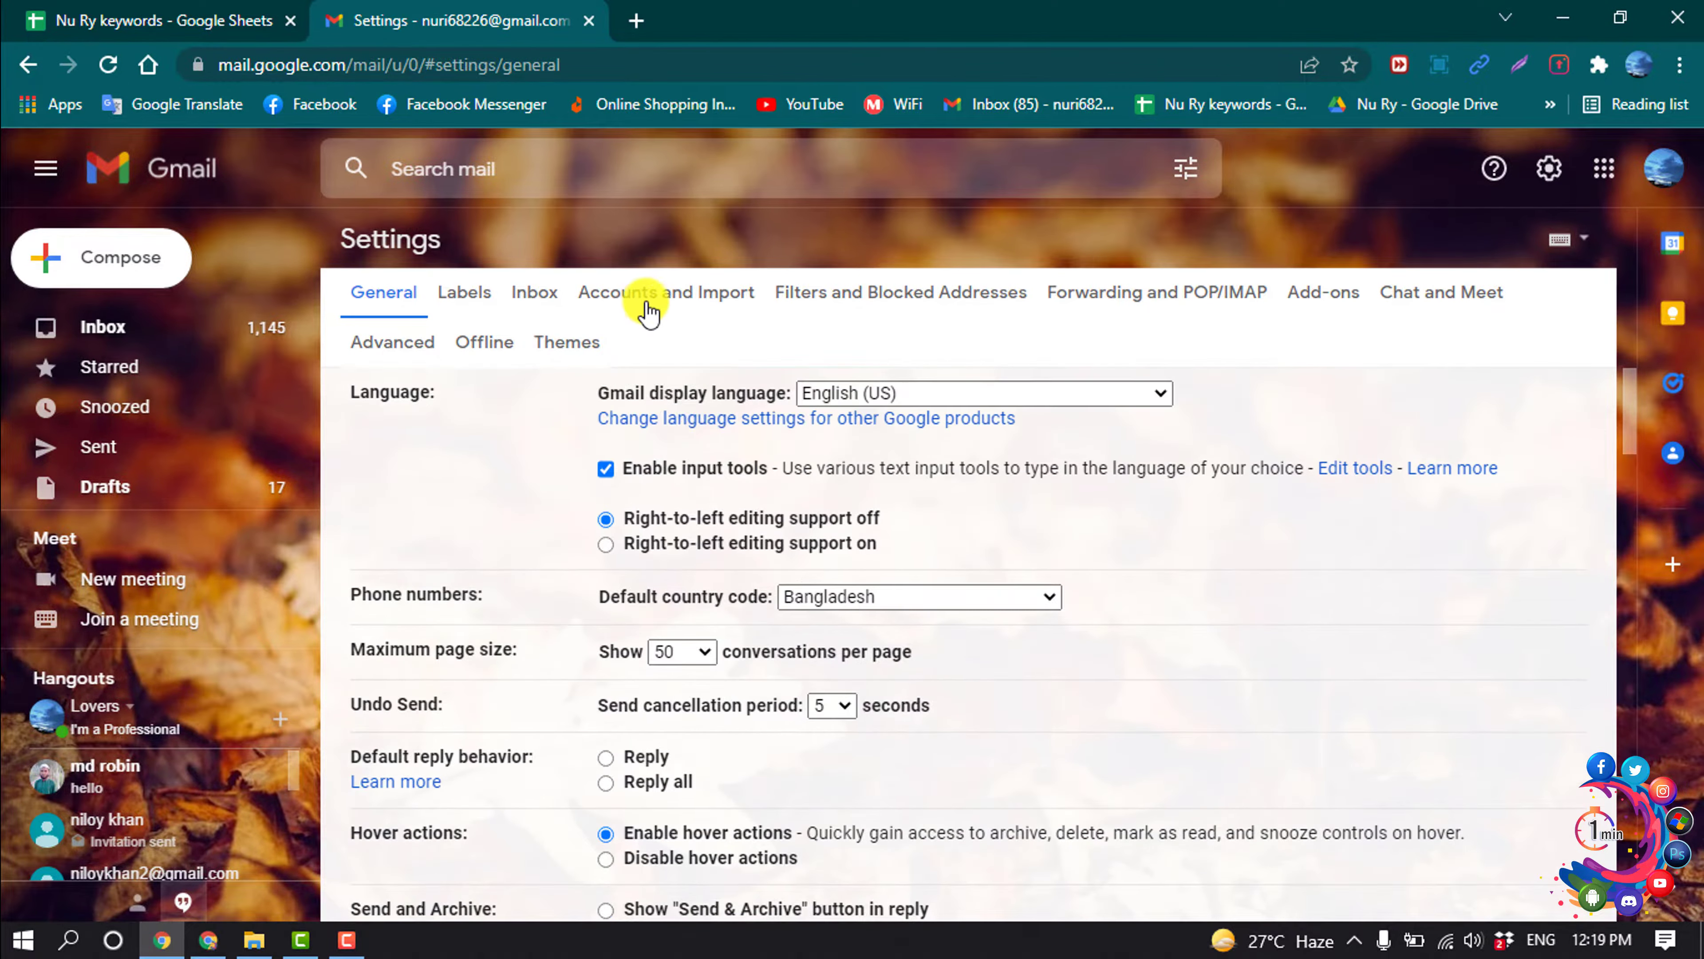
click(647, 310)
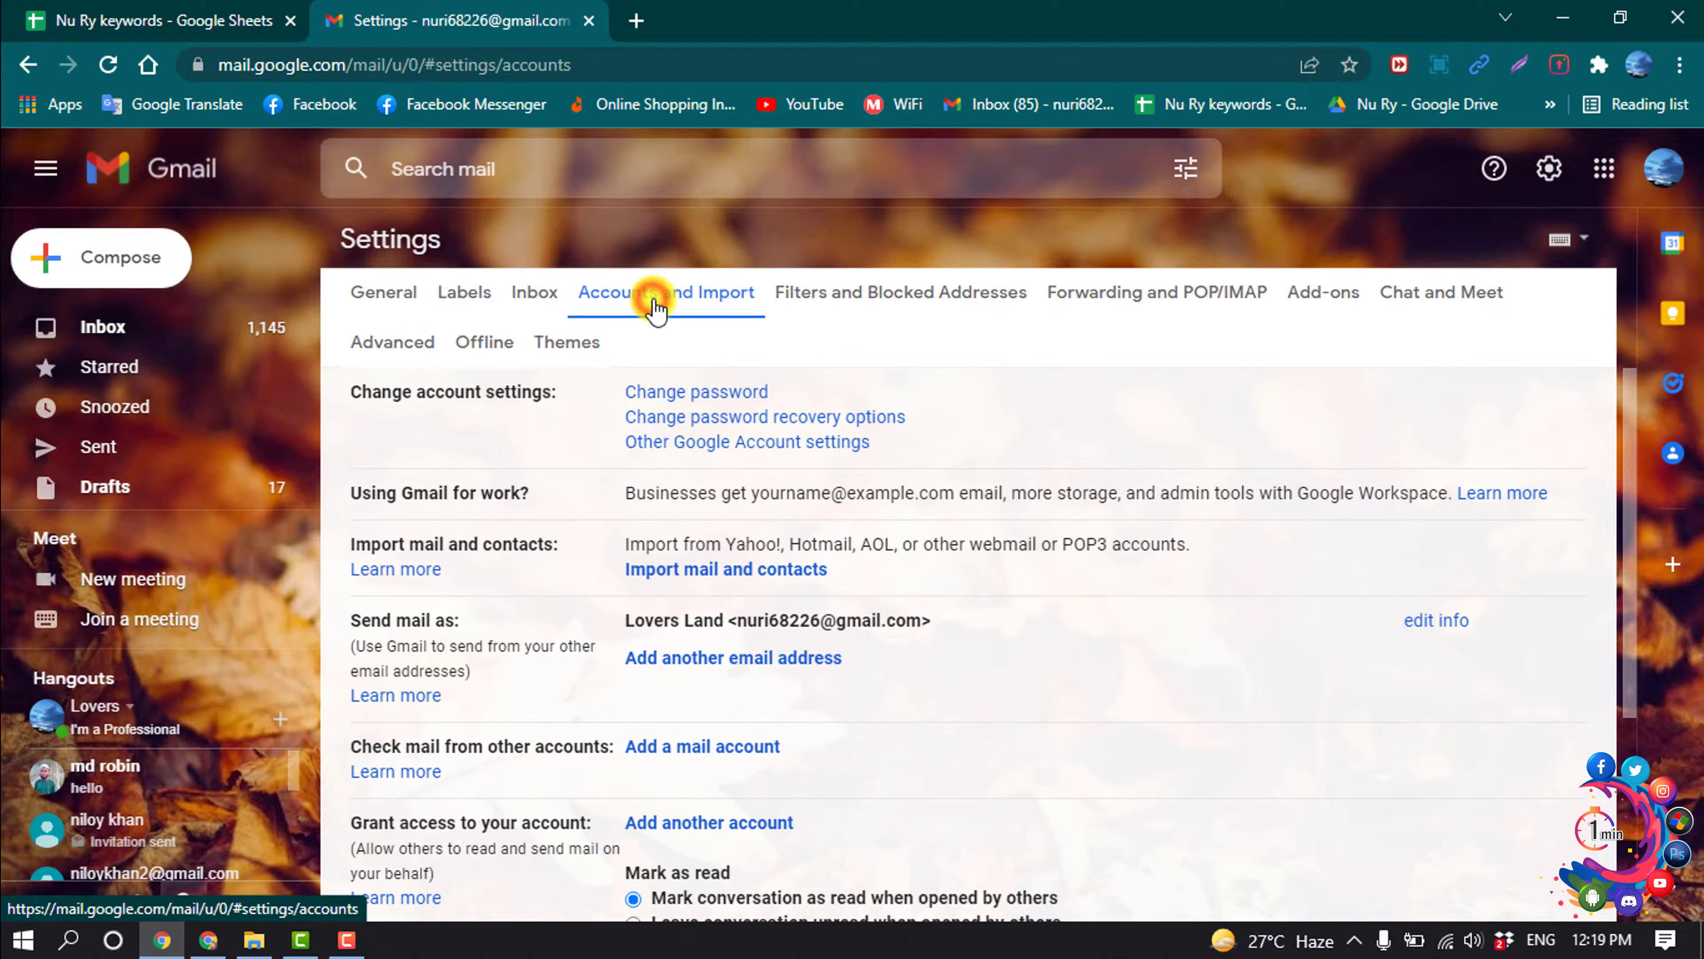
- Add another send-as address with a replaced sender name and send the verification email
click(763, 672)
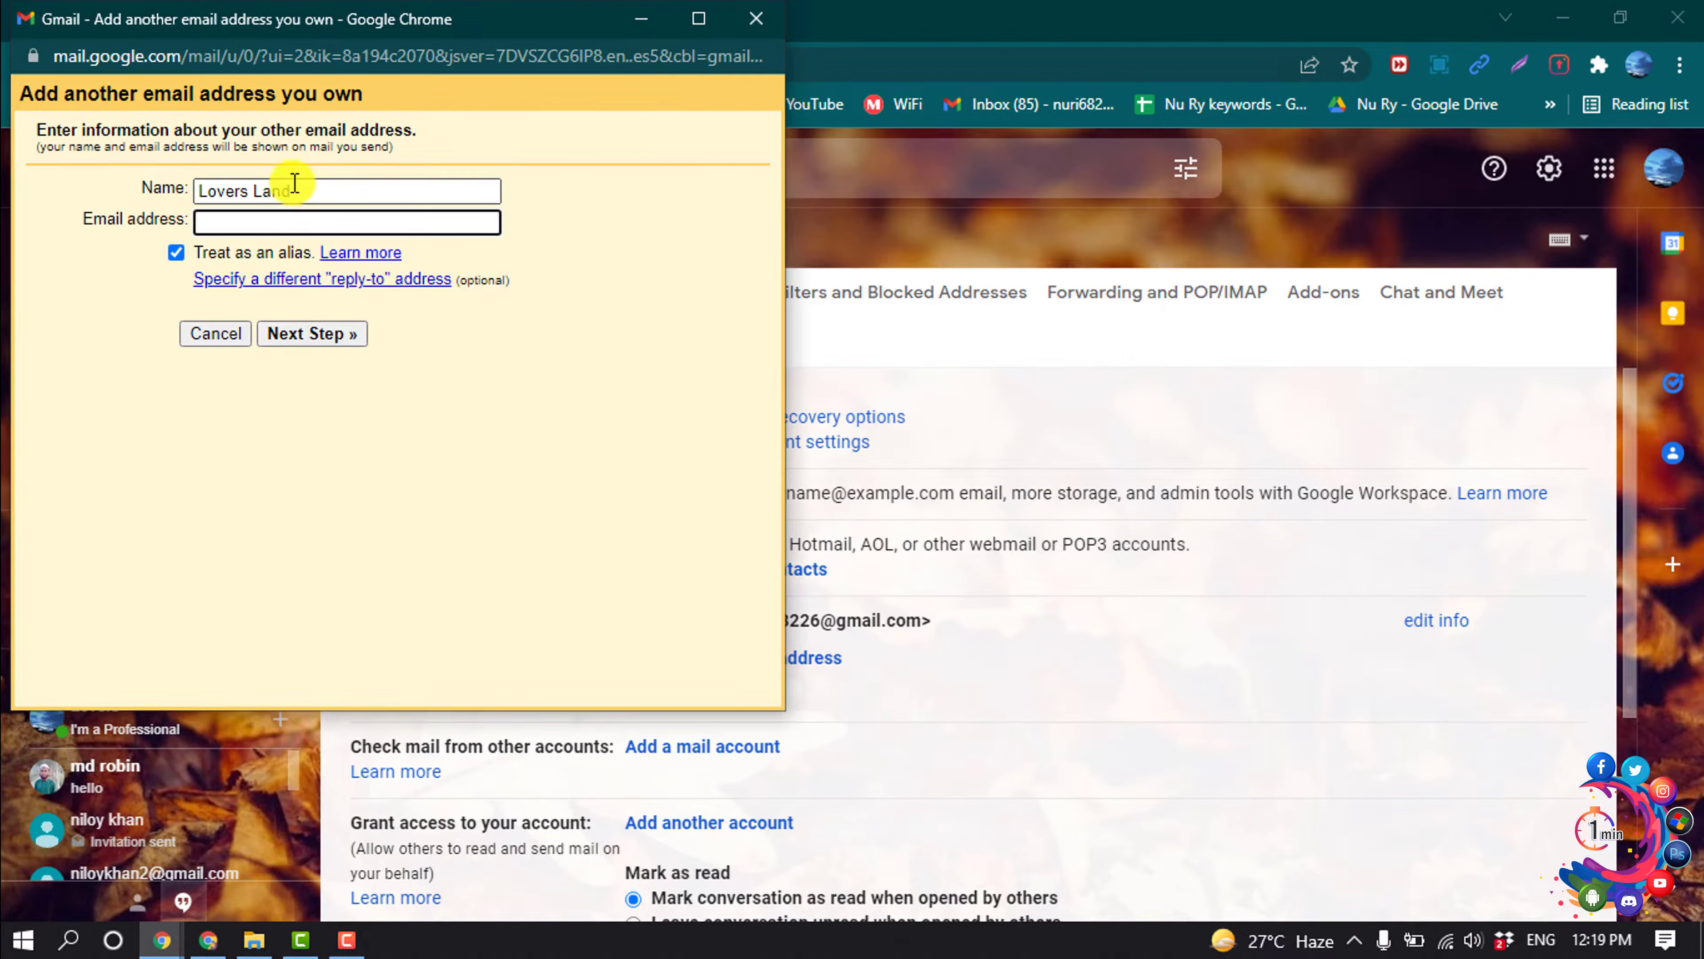
drag(314, 190, 131, 190)
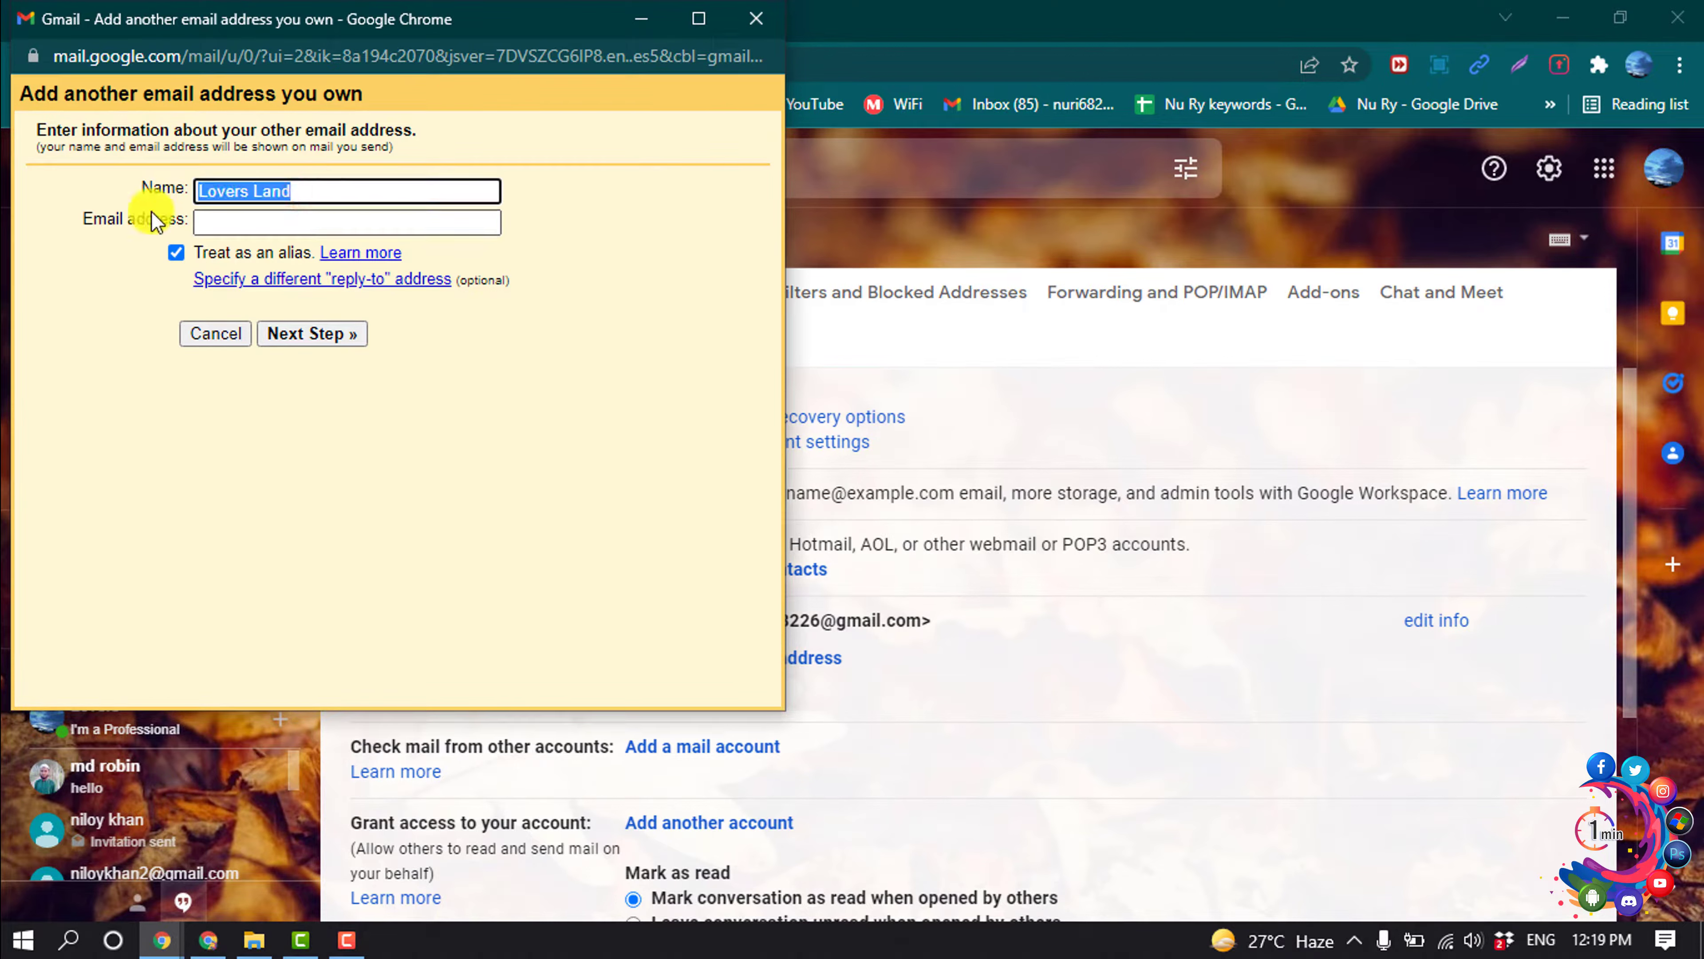
text(howto1minute)
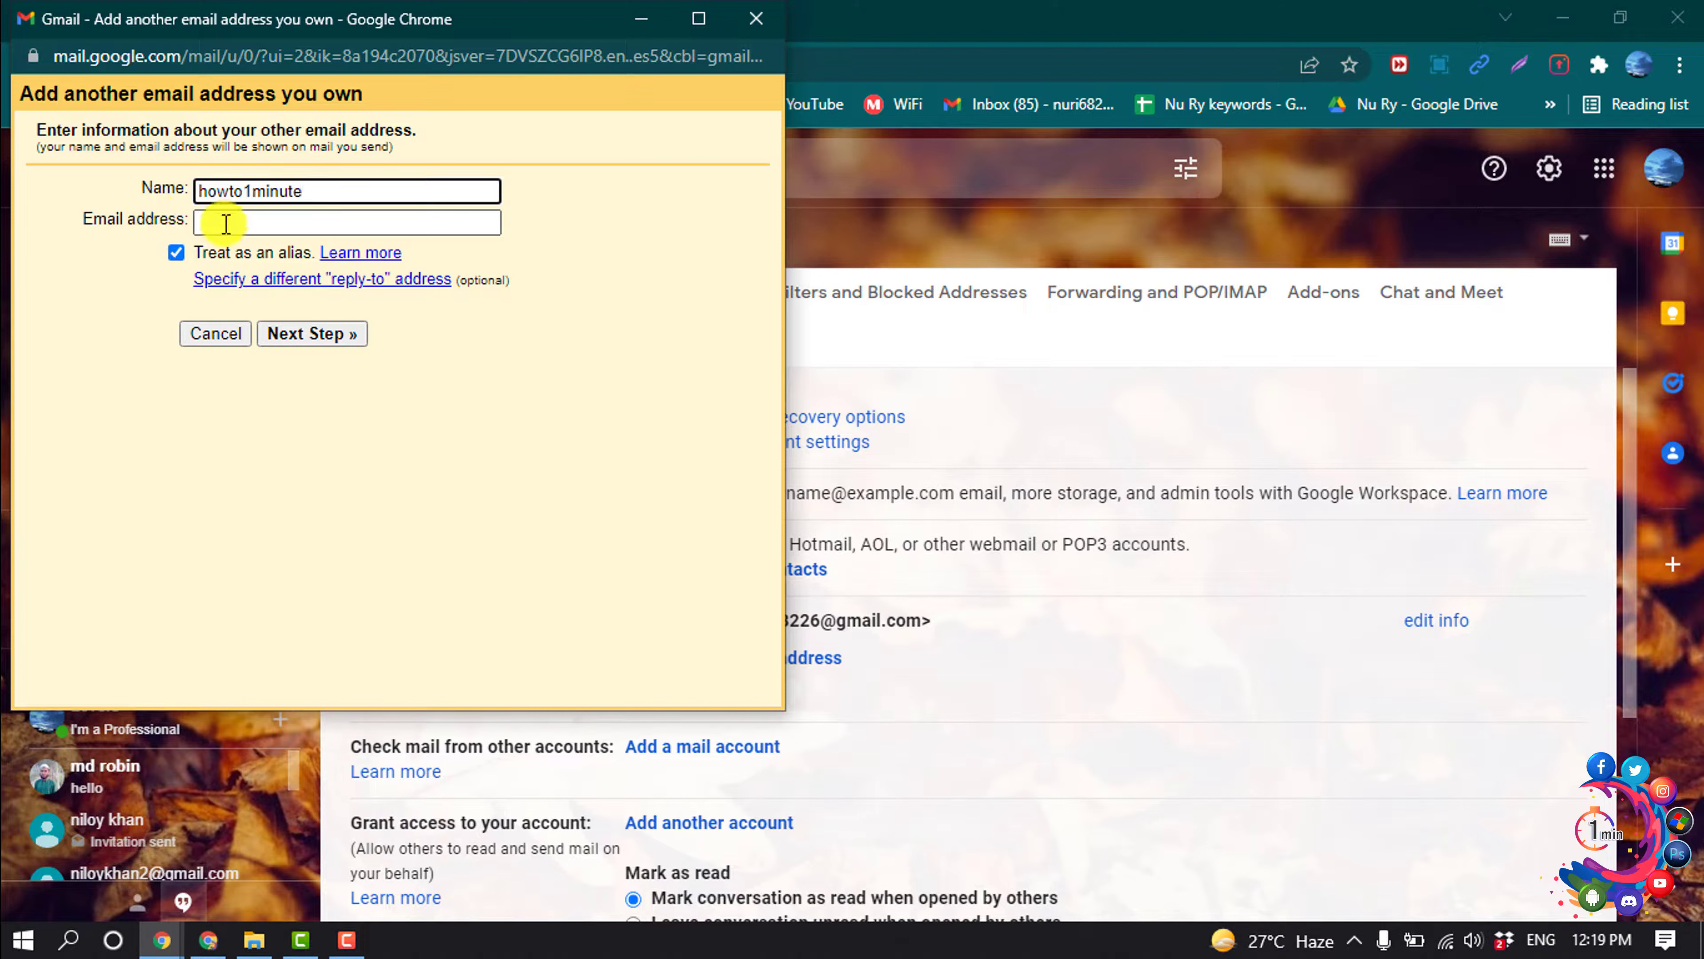
click(233, 228)
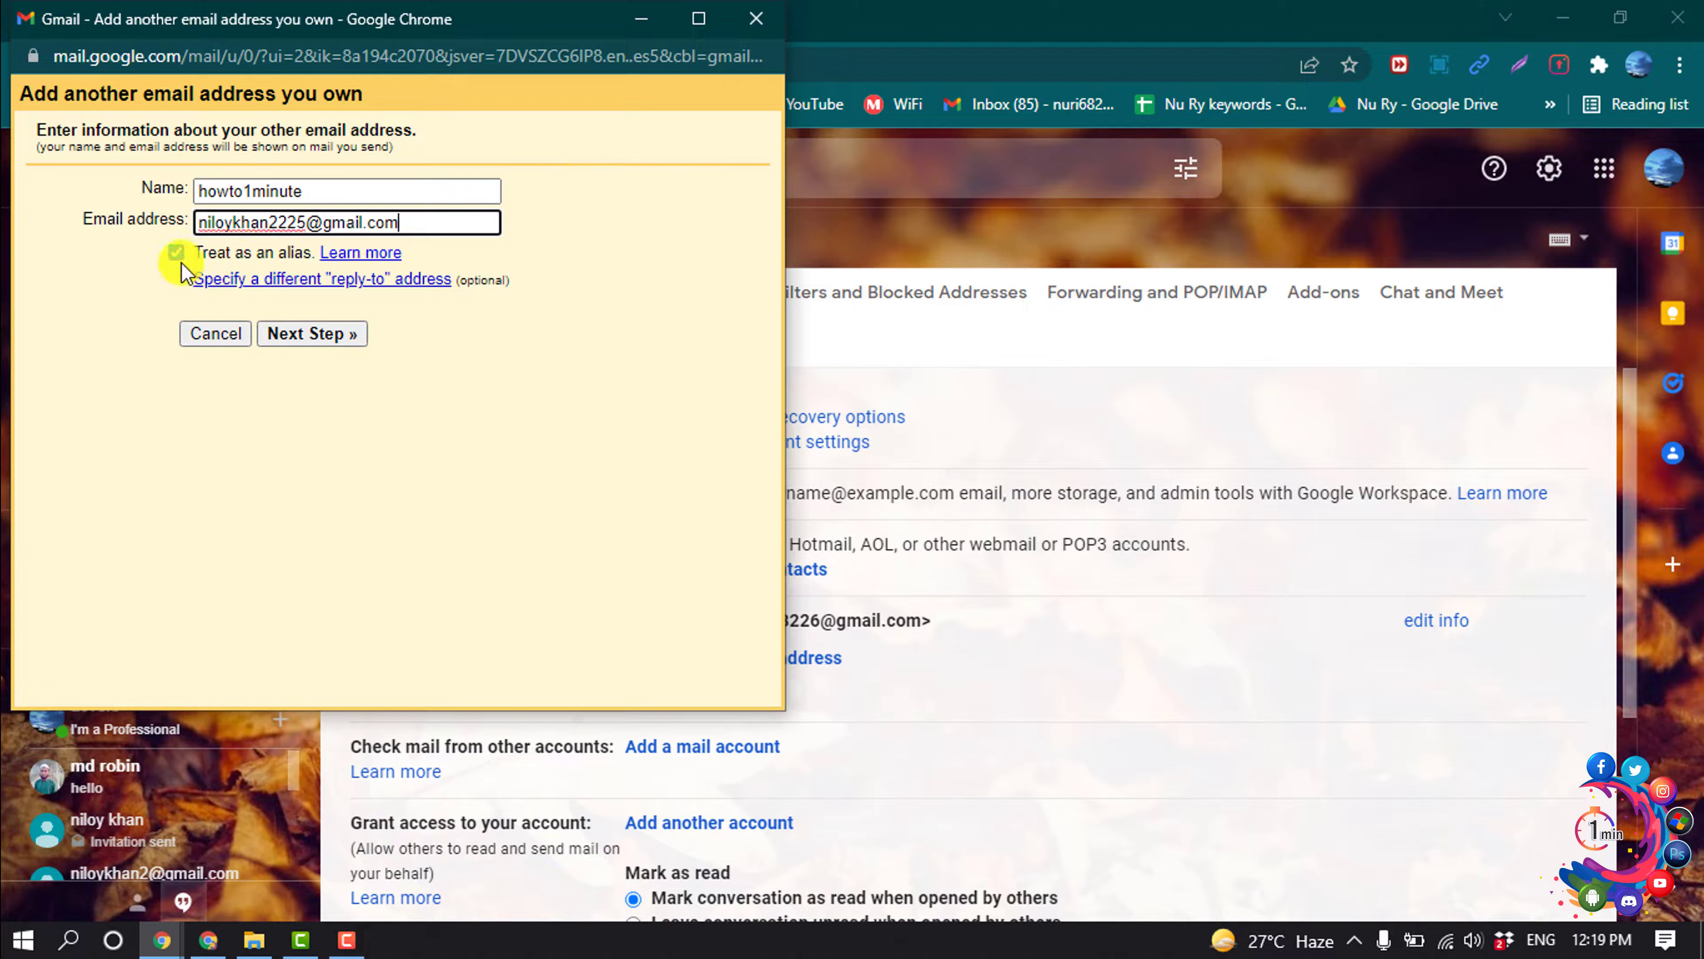
click(308, 334)
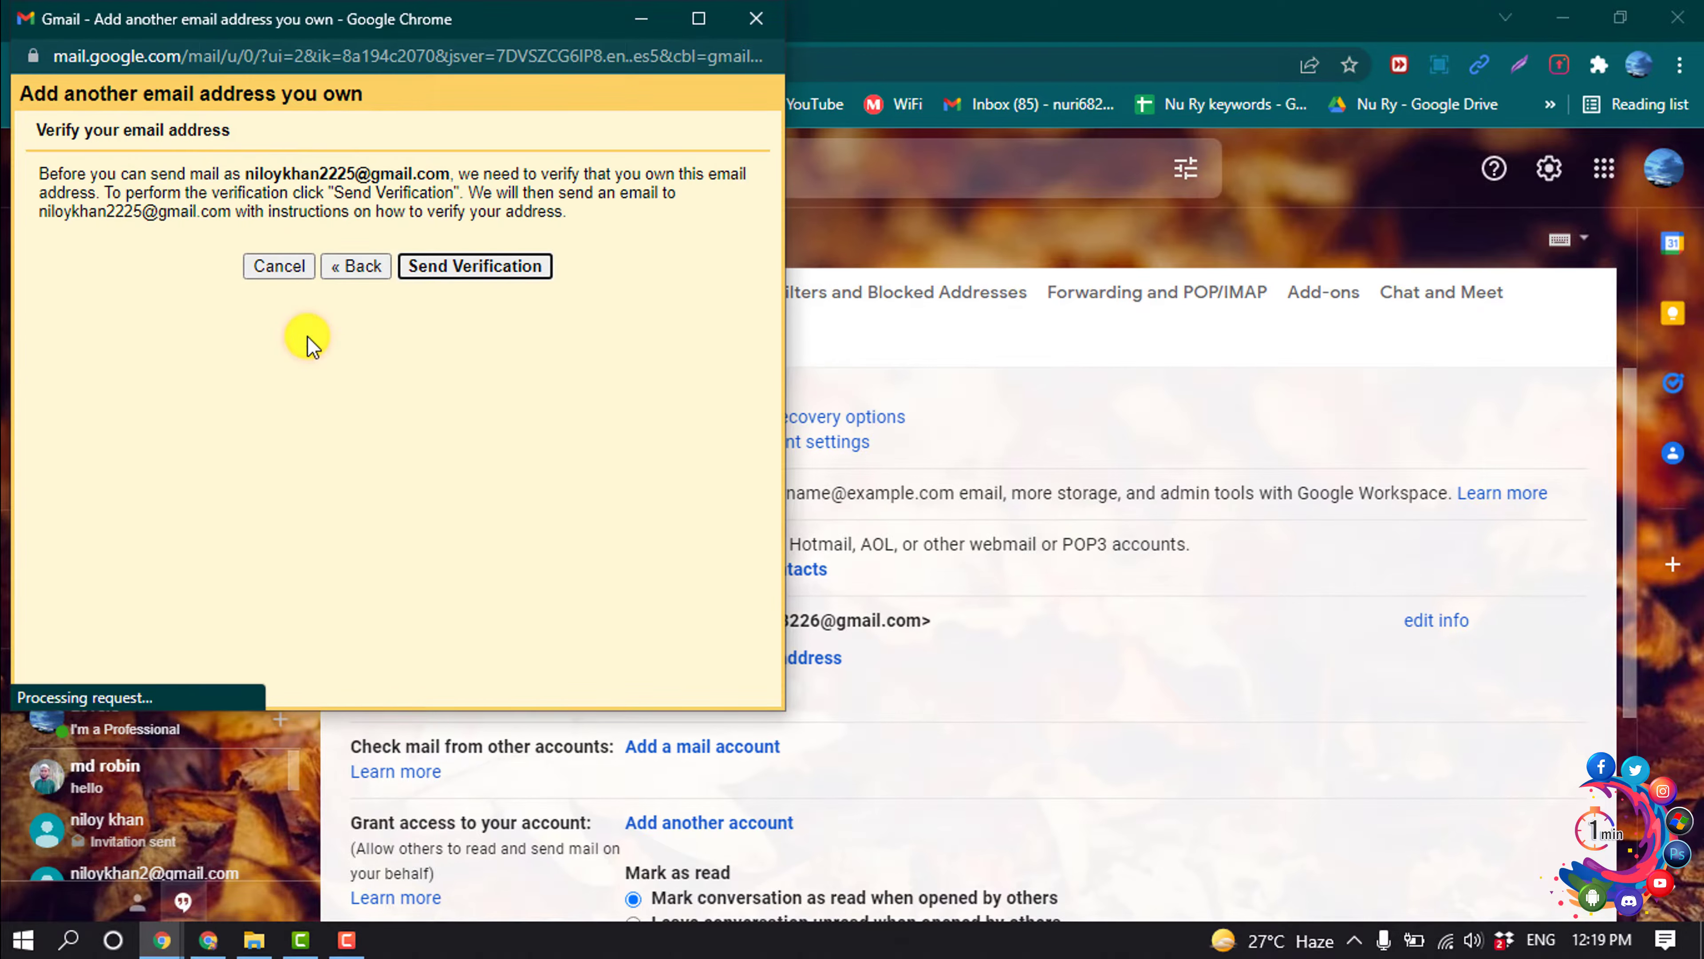
click(464, 269)
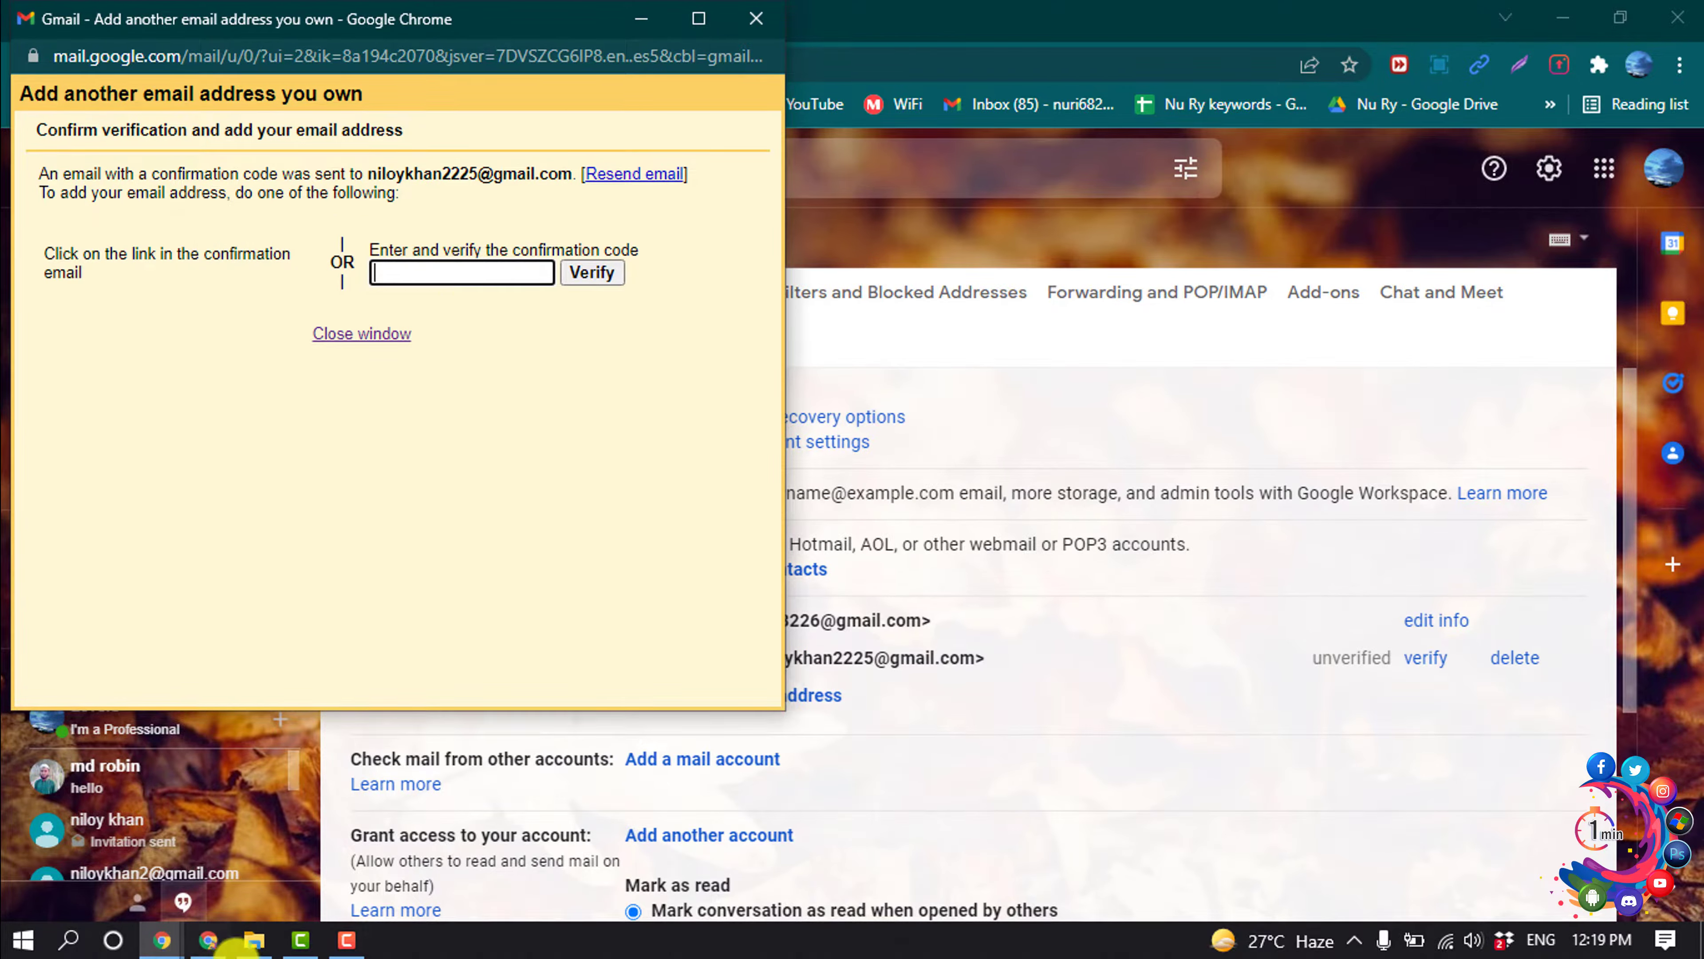
- Refresh the second account's inbox for the confirmation email, close the primary add-address window, and return to it
click(211, 941)
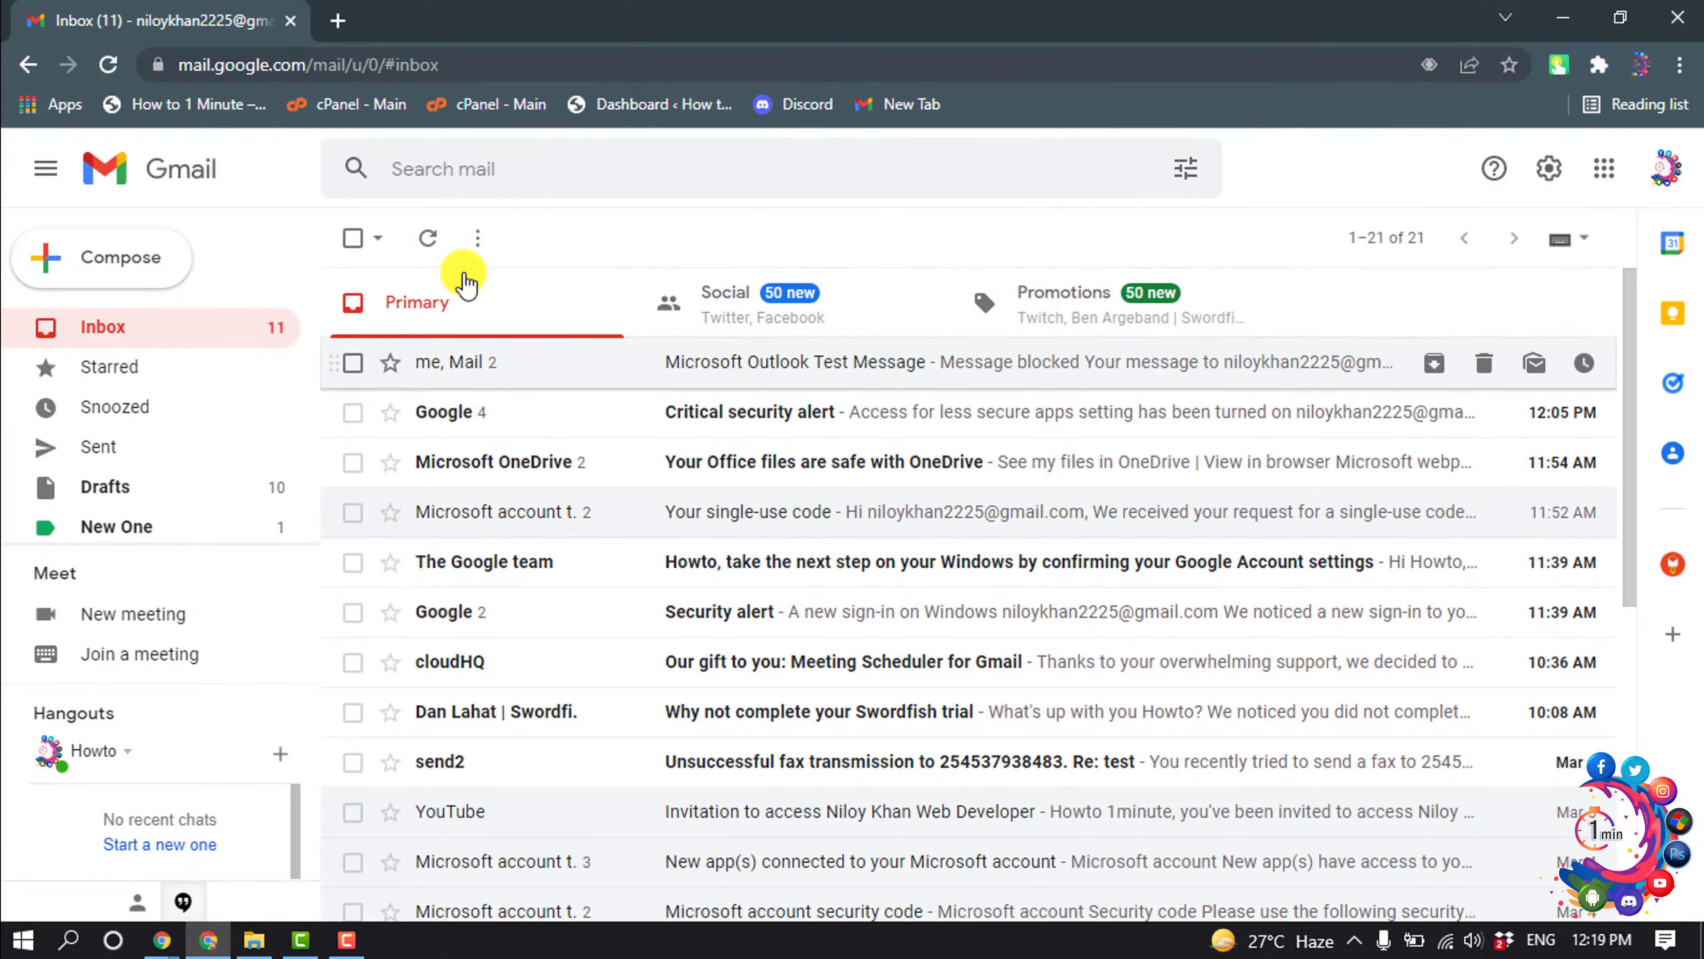
click(429, 238)
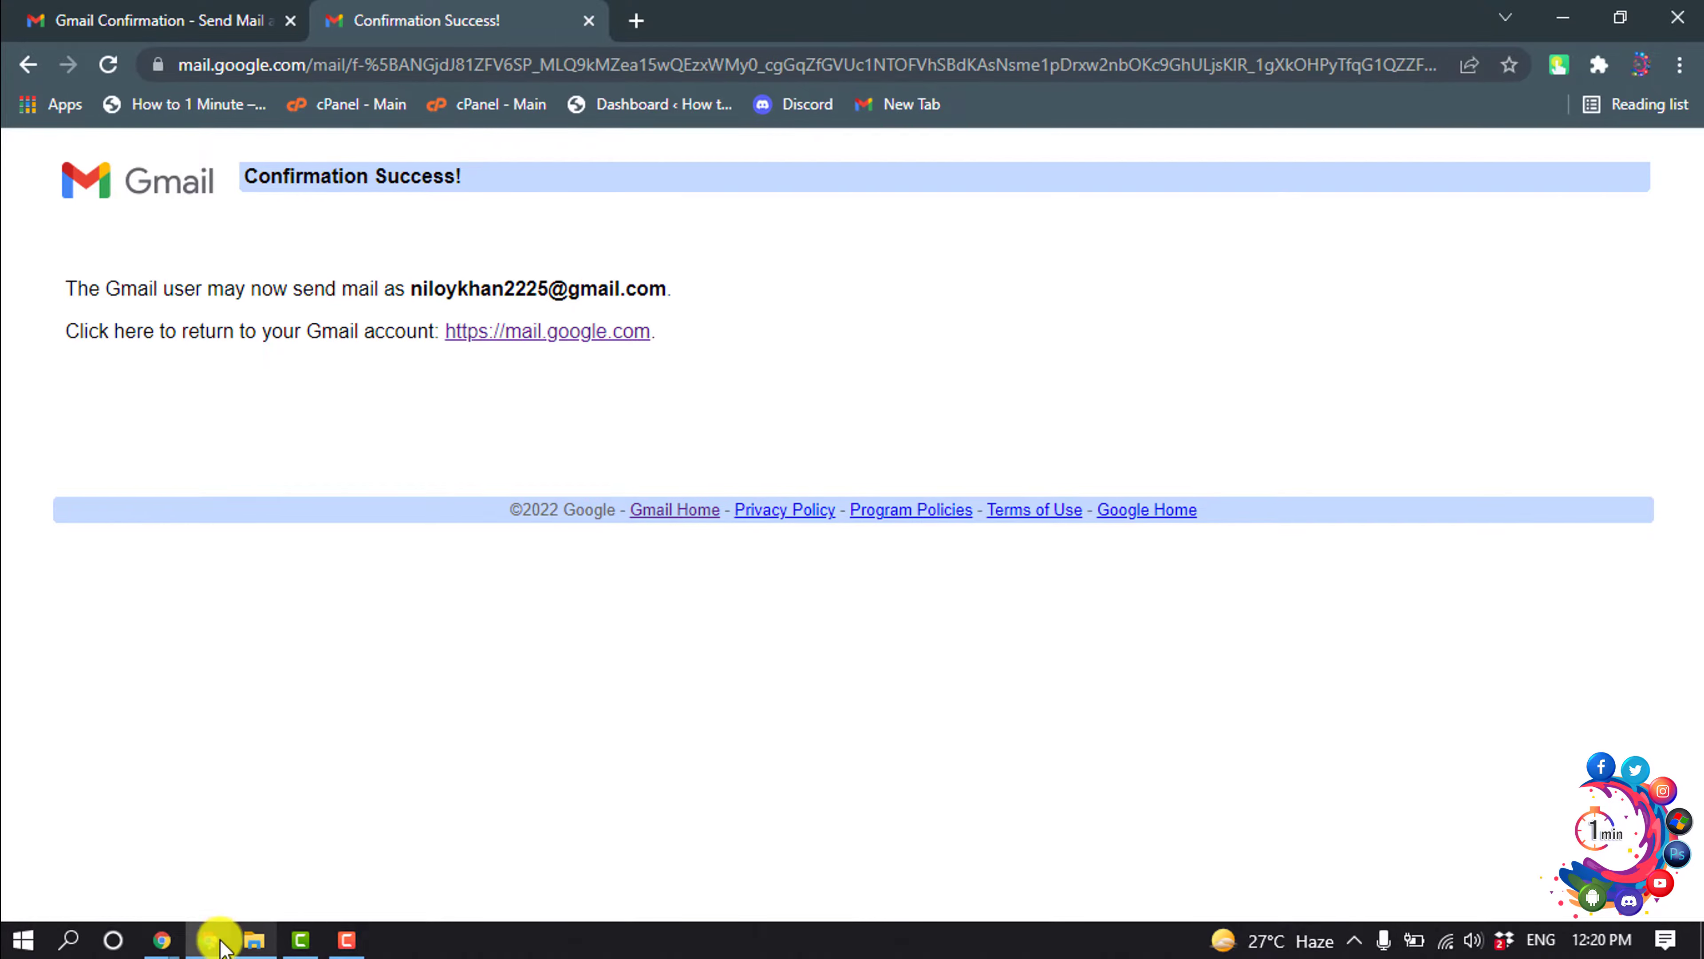
mouse_move(161, 940)
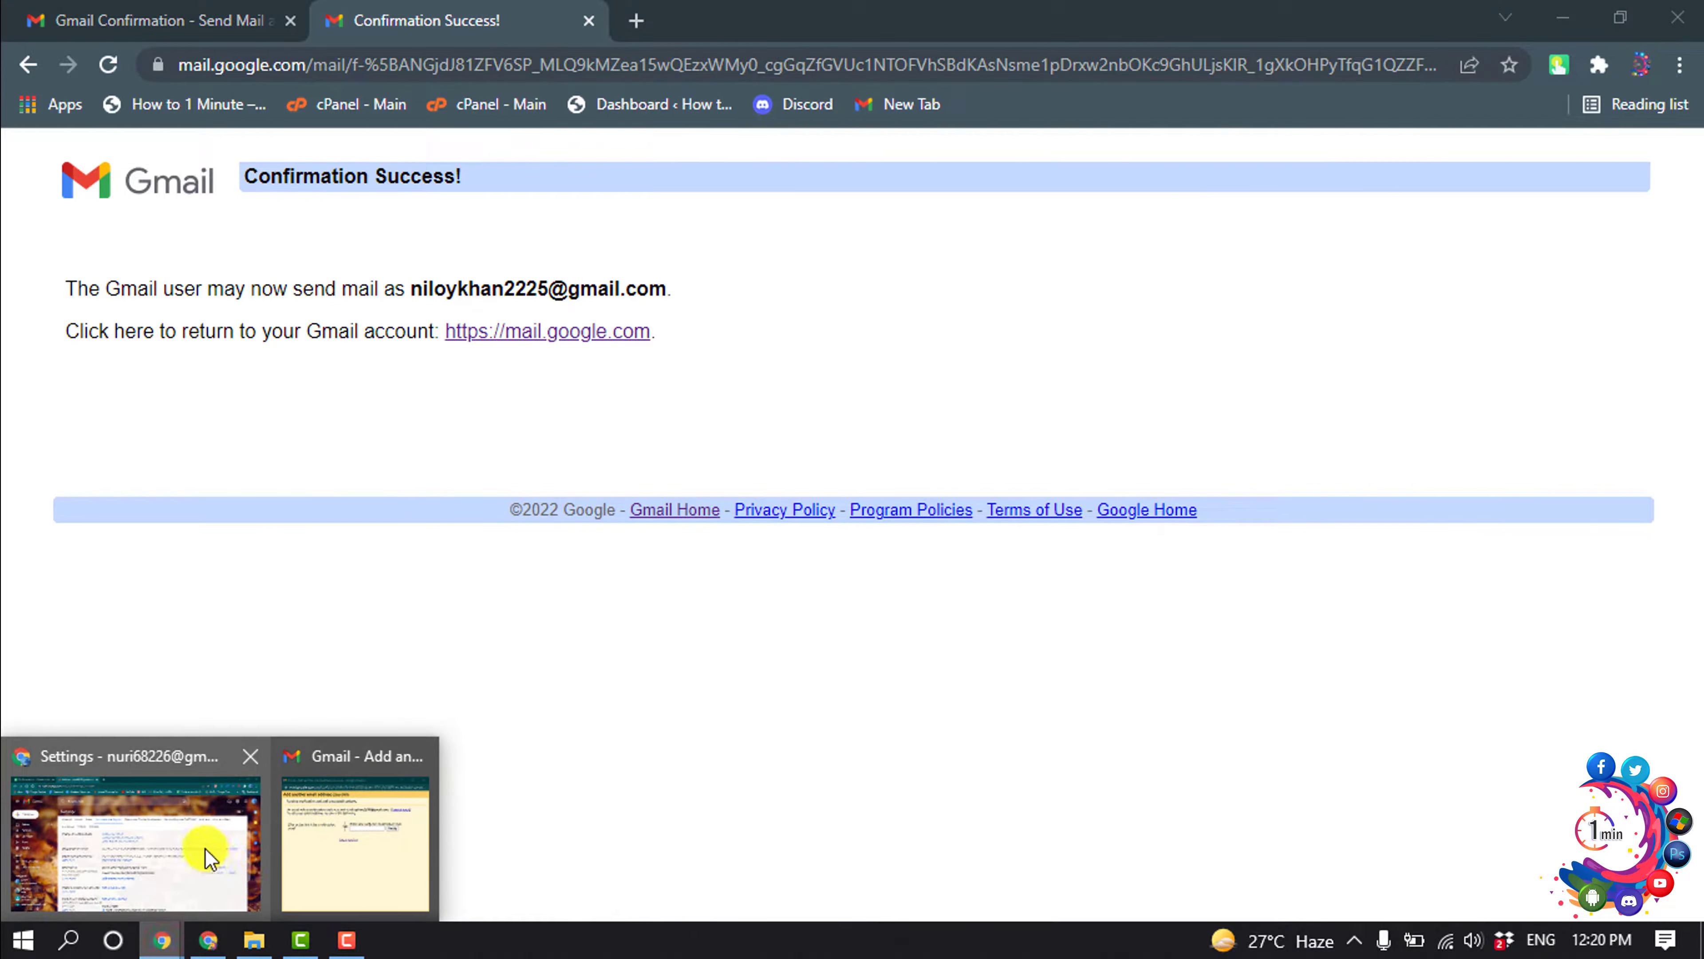
click(201, 869)
click(382, 869)
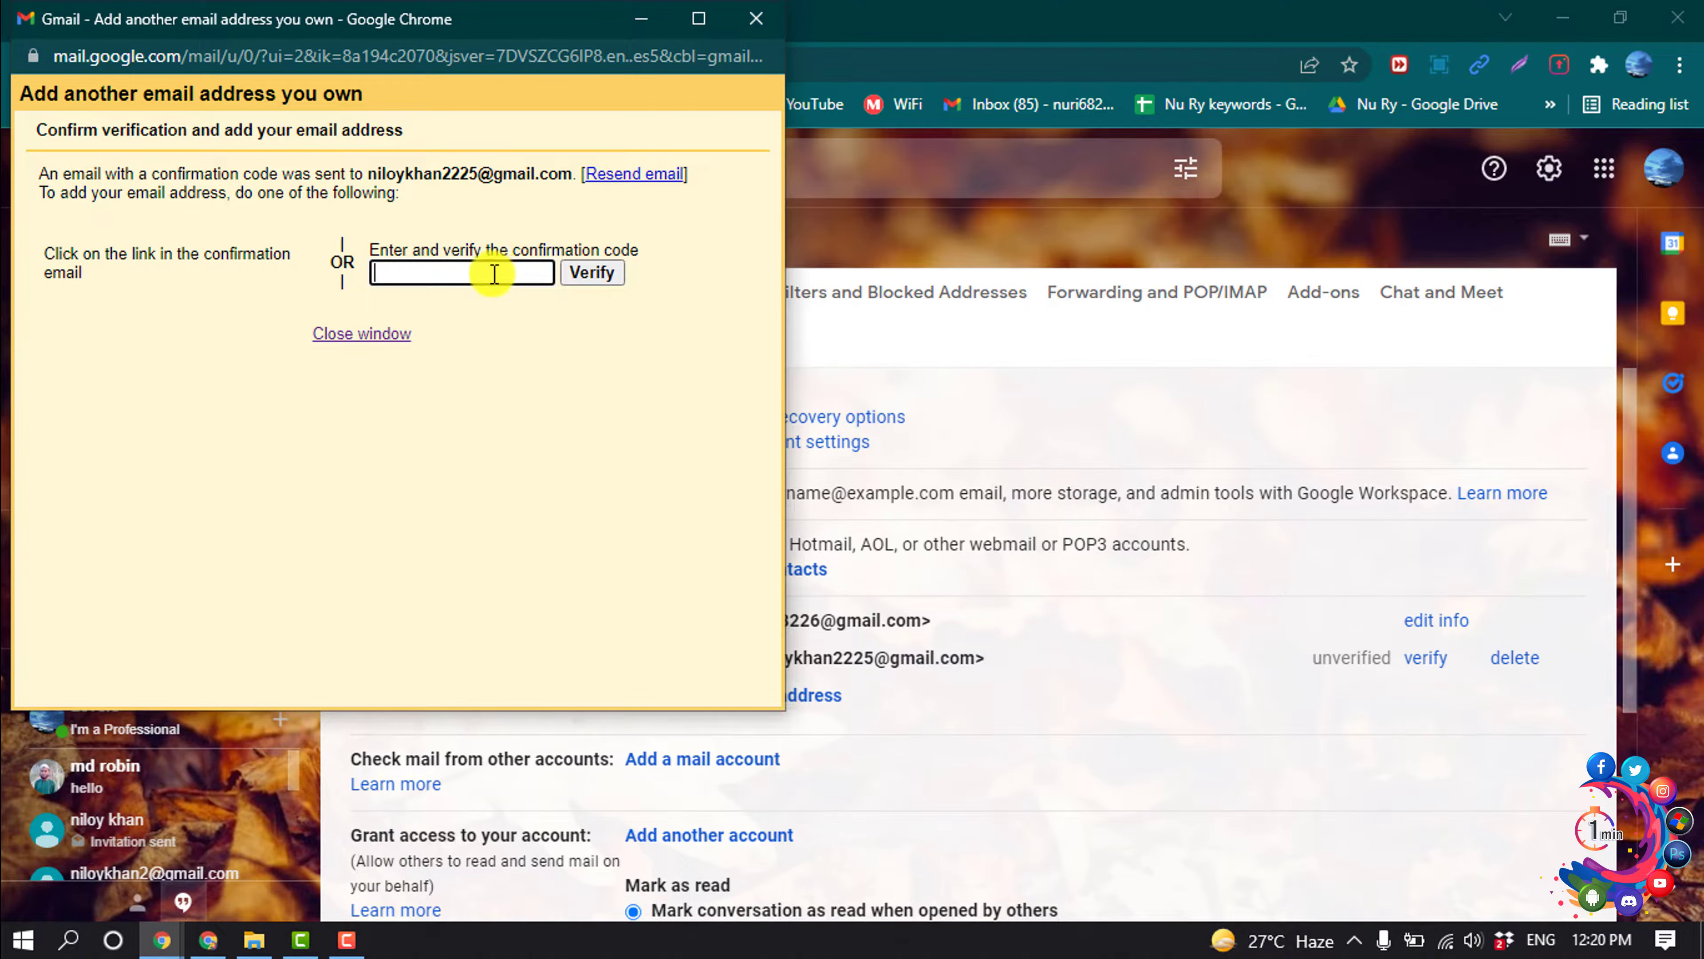
click(351, 336)
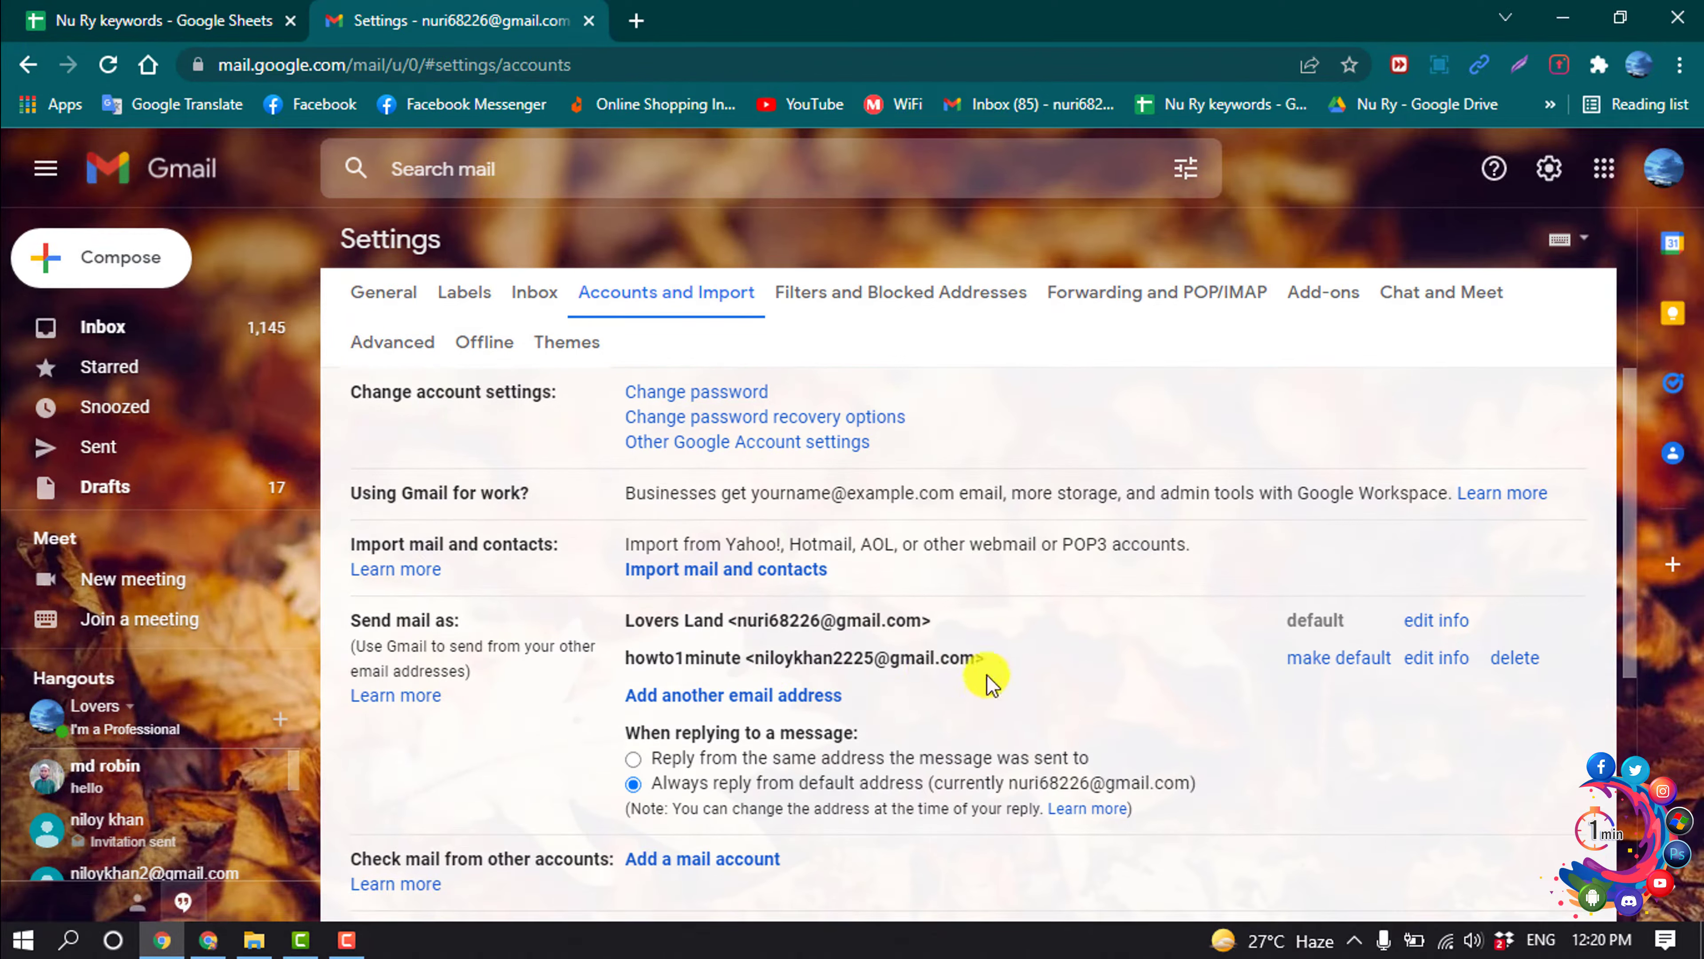
click(208, 940)
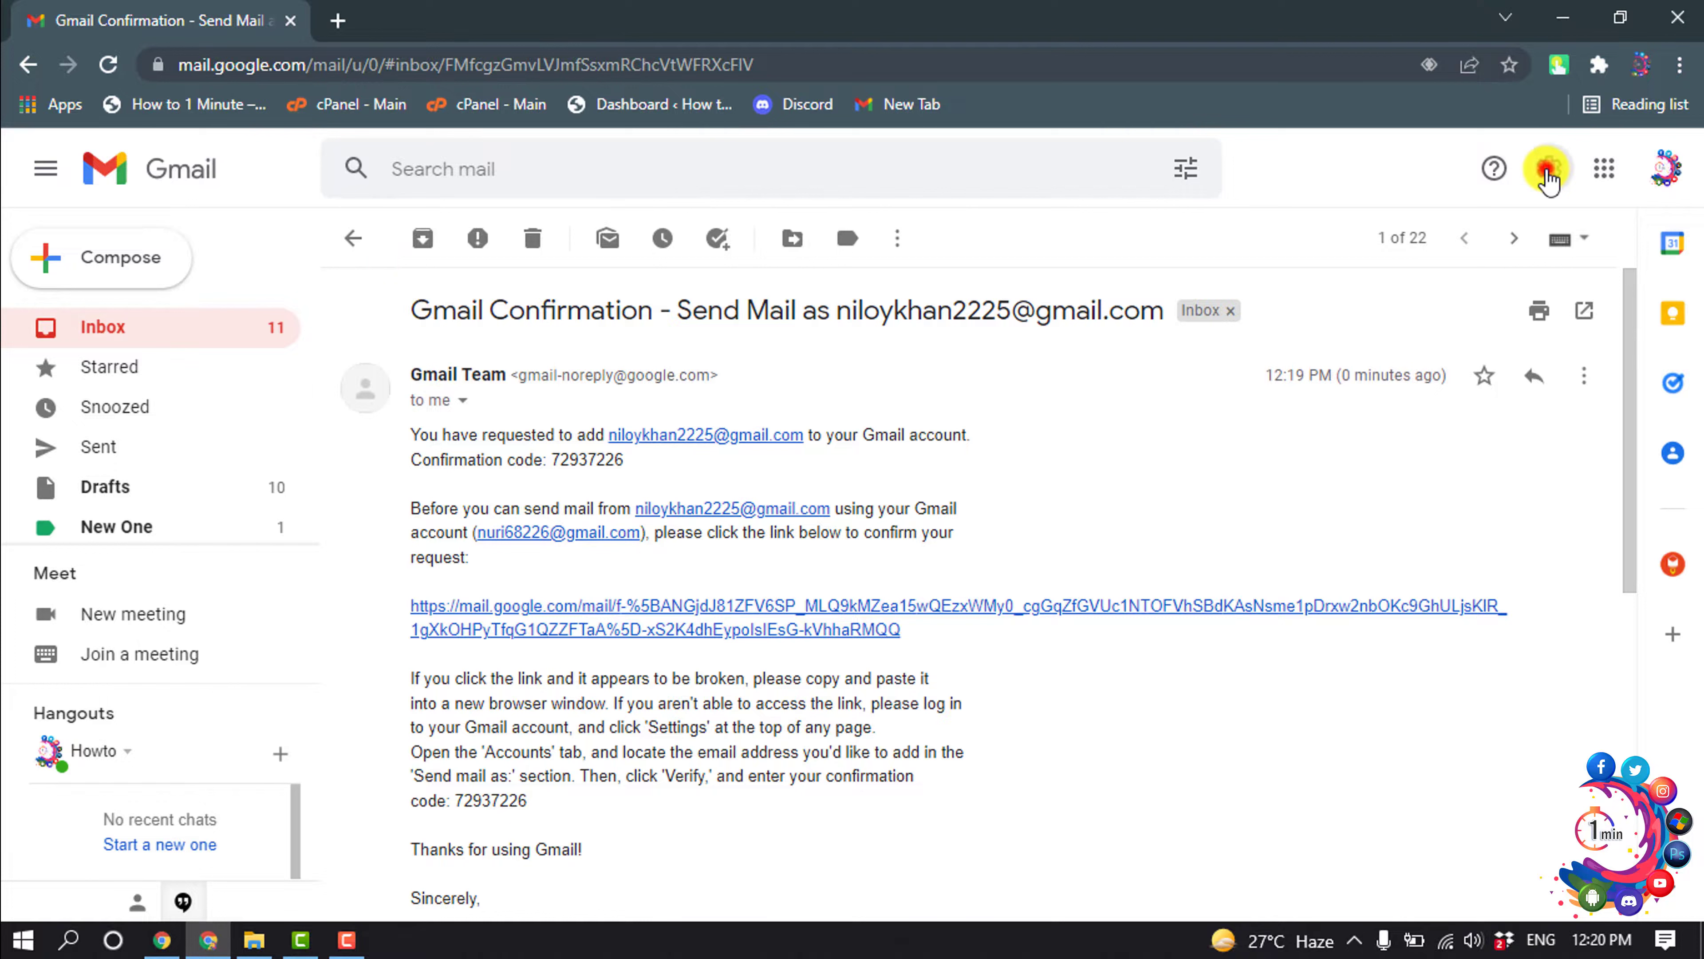
- In the second account's Forwarding and POP/IMAP settings, add the other Gmail address as a forwarding address and proceed
click(1547, 169)
click(1419, 307)
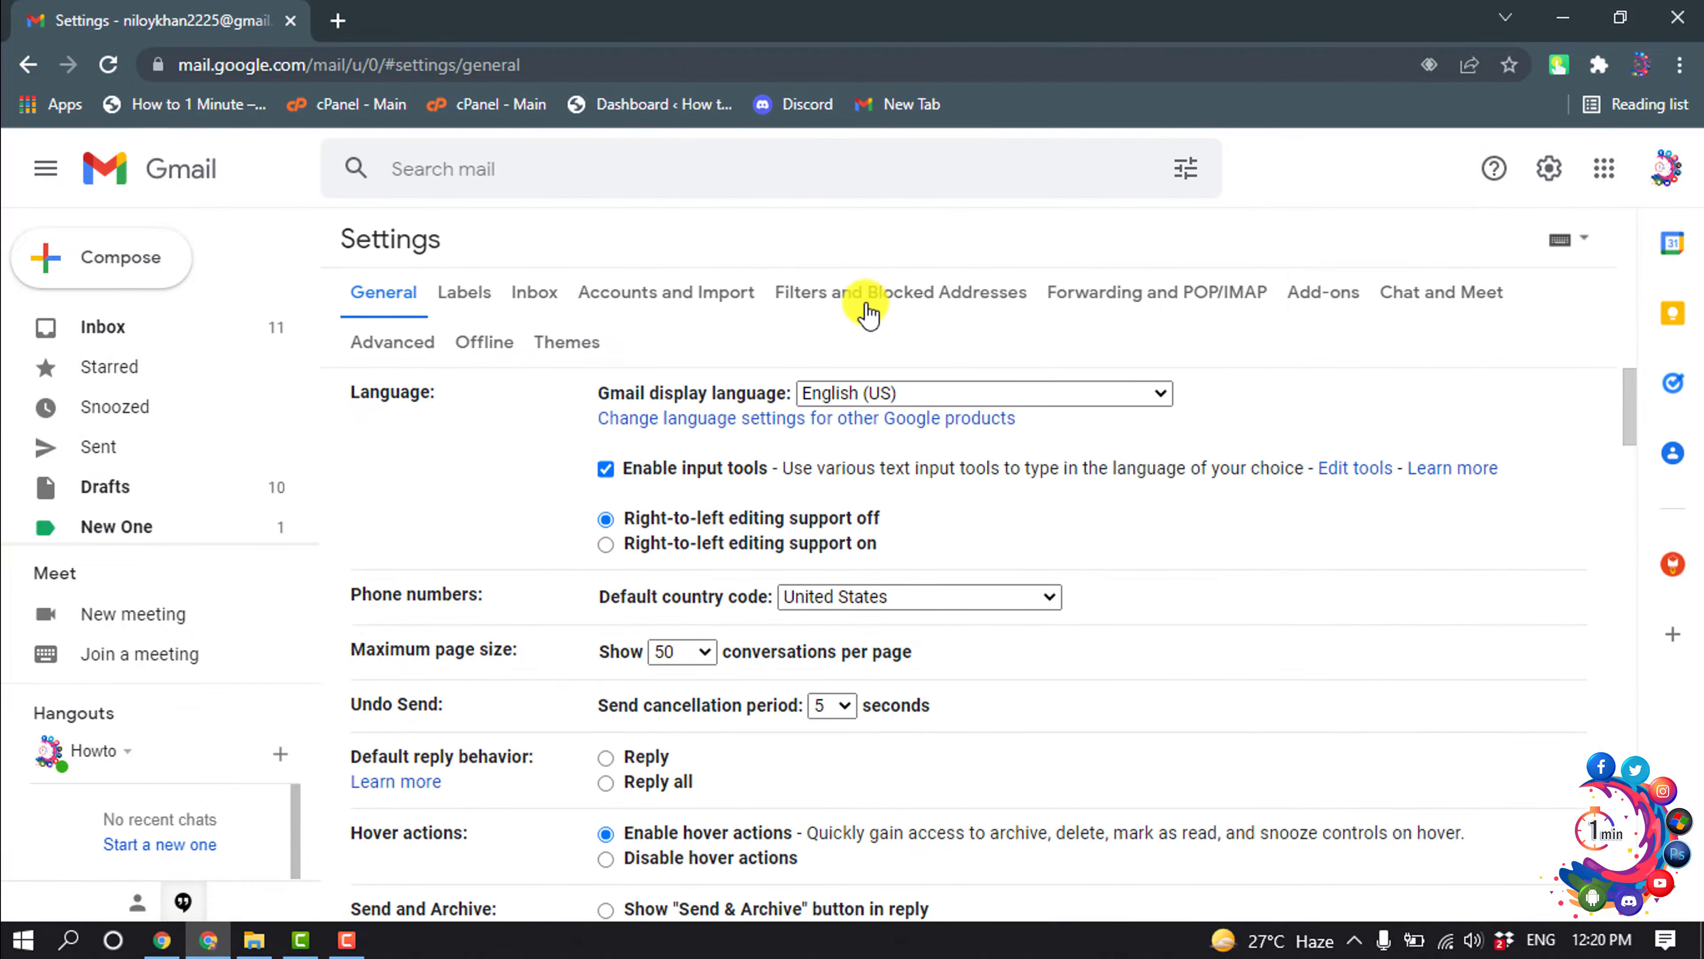
click(1148, 308)
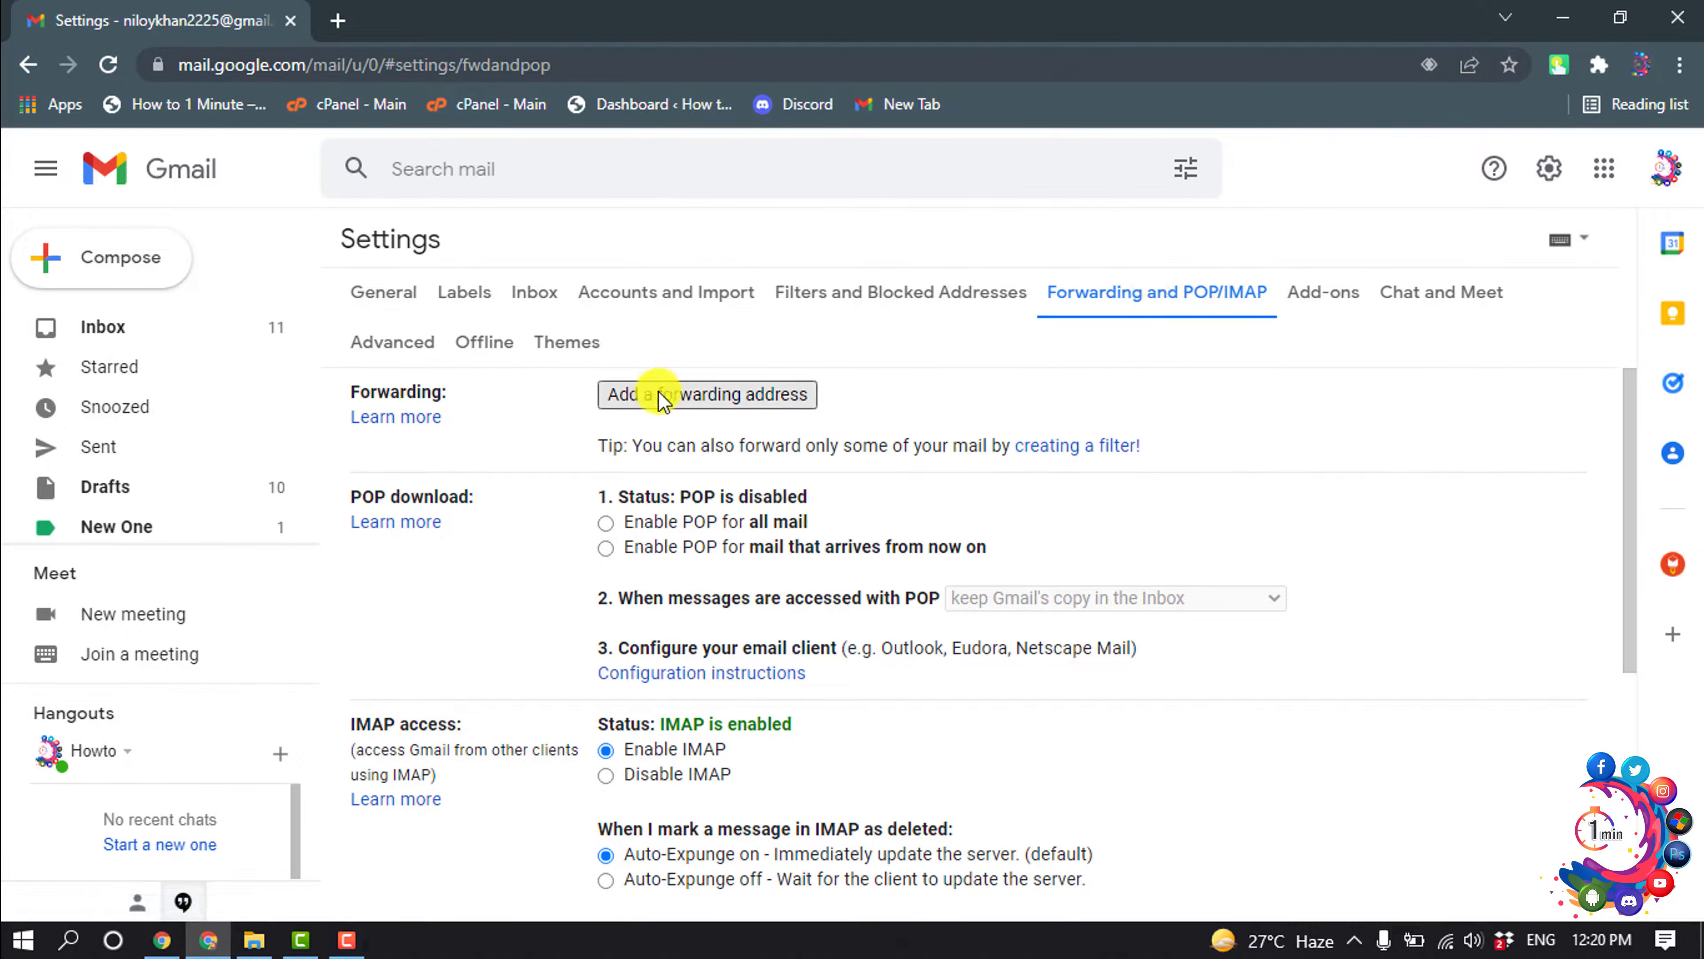
click(698, 394)
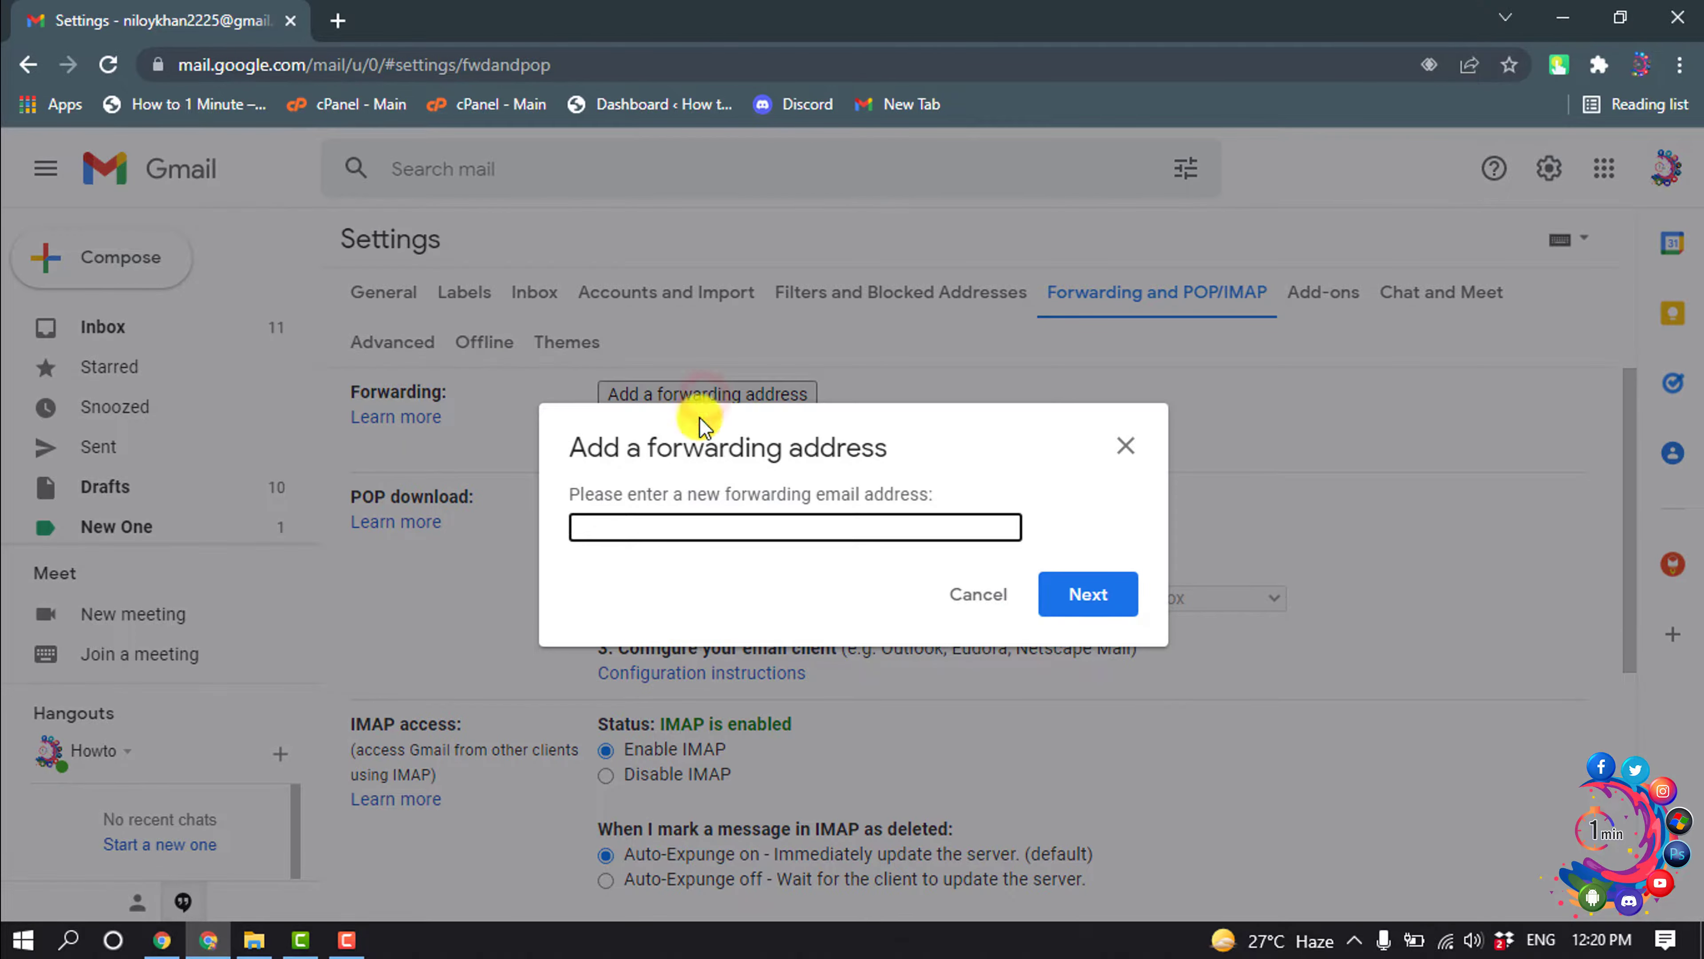
click(648, 533)
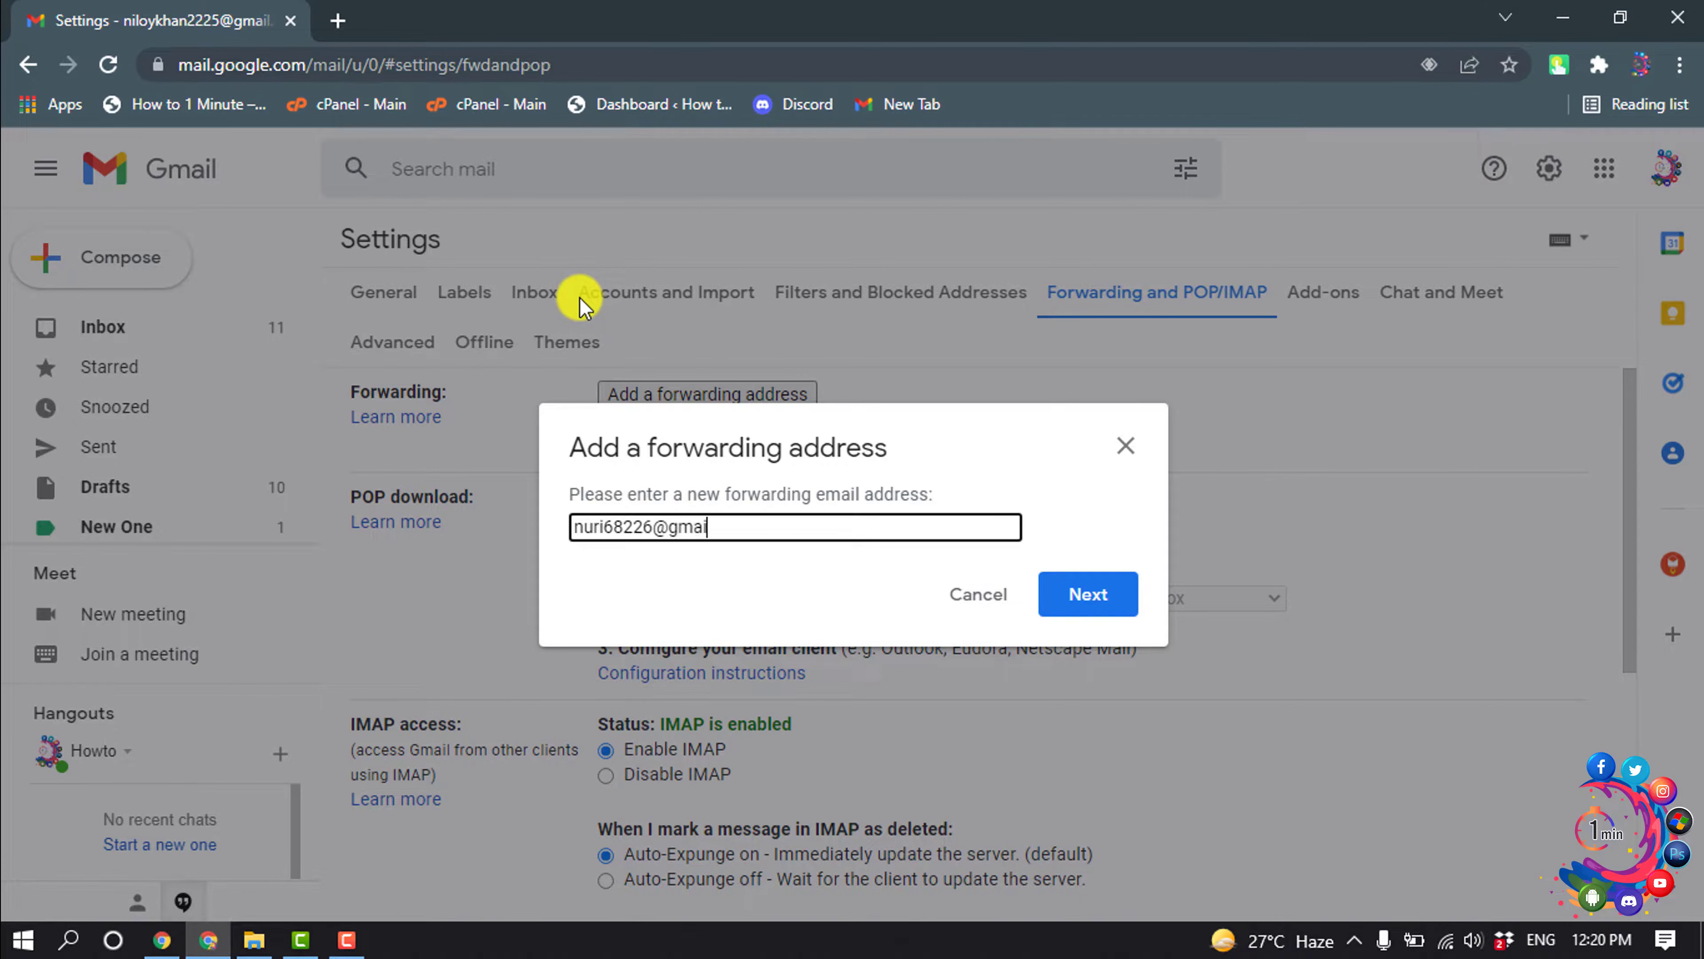
click(1100, 594)
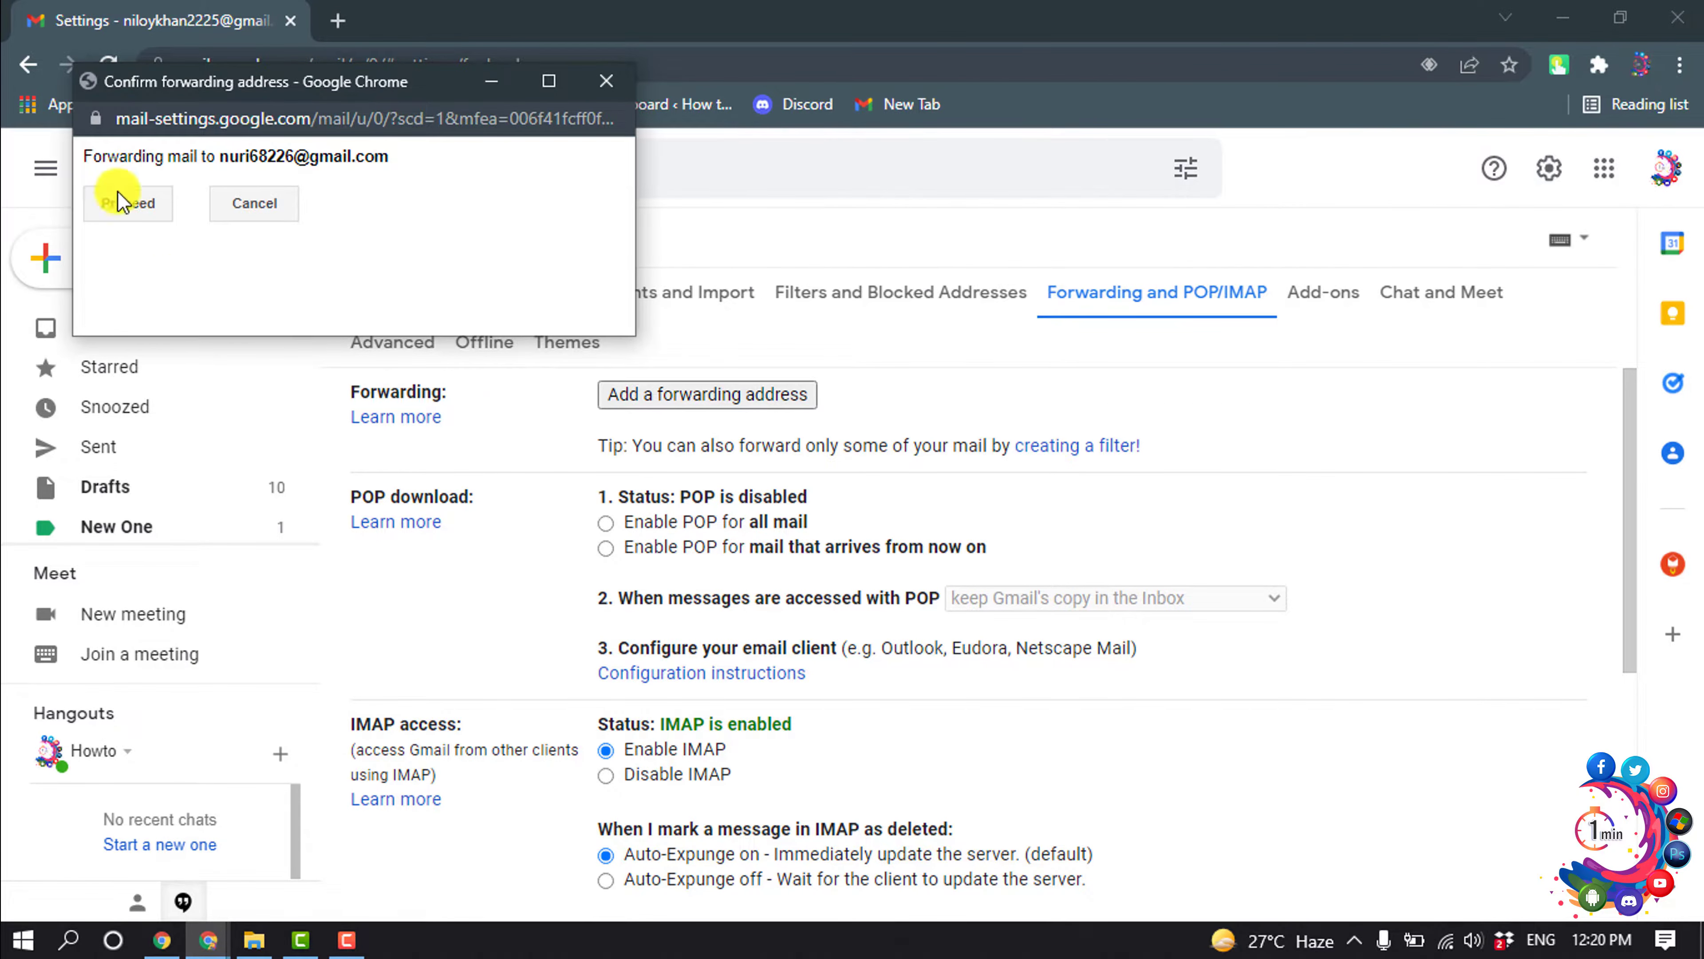
click(152, 212)
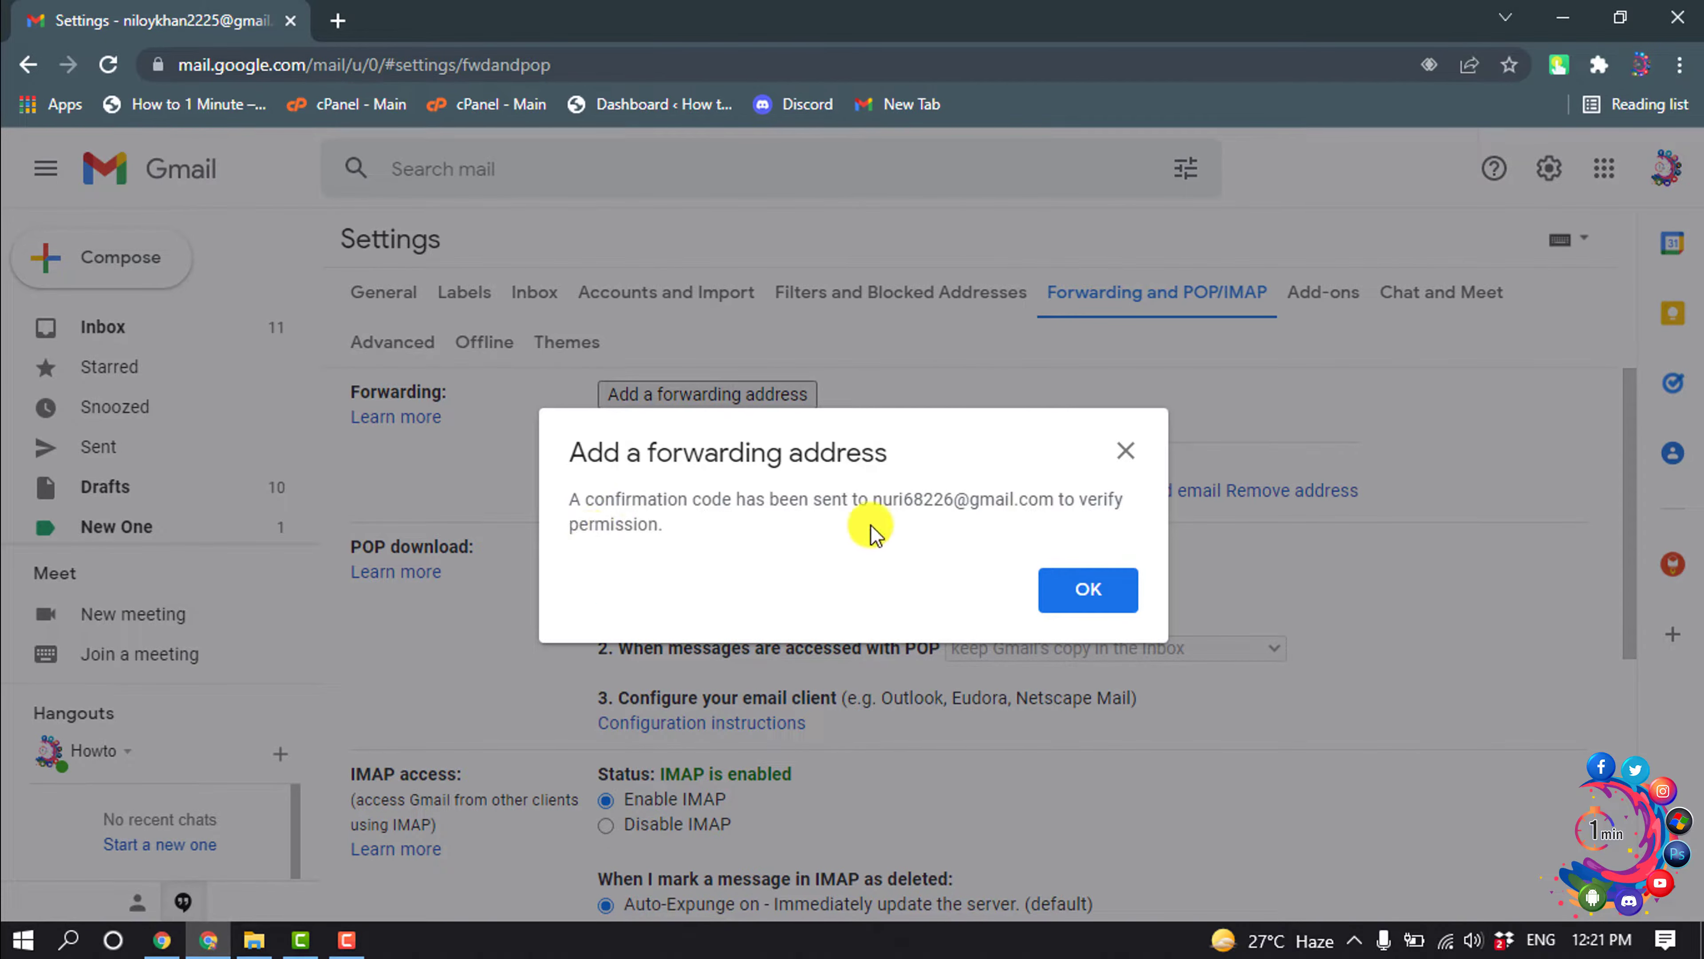
click(161, 940)
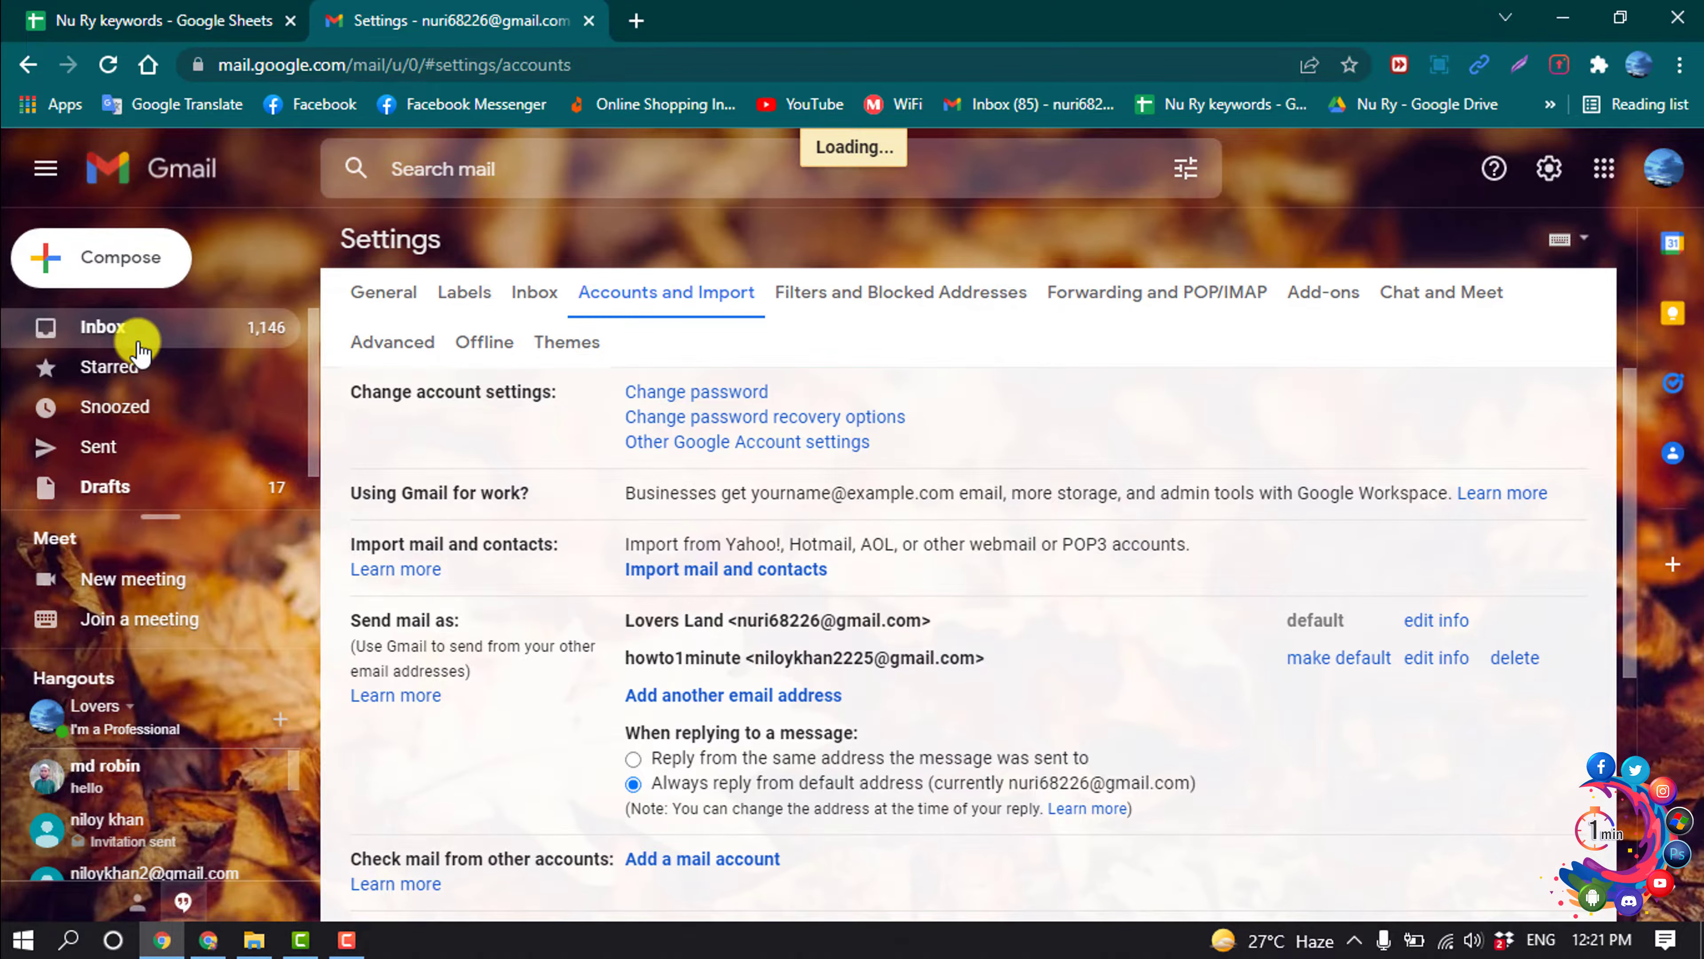
- Copy the code from the Gmail Forwarding Confirmation email in the other account's inbox
click(139, 344)
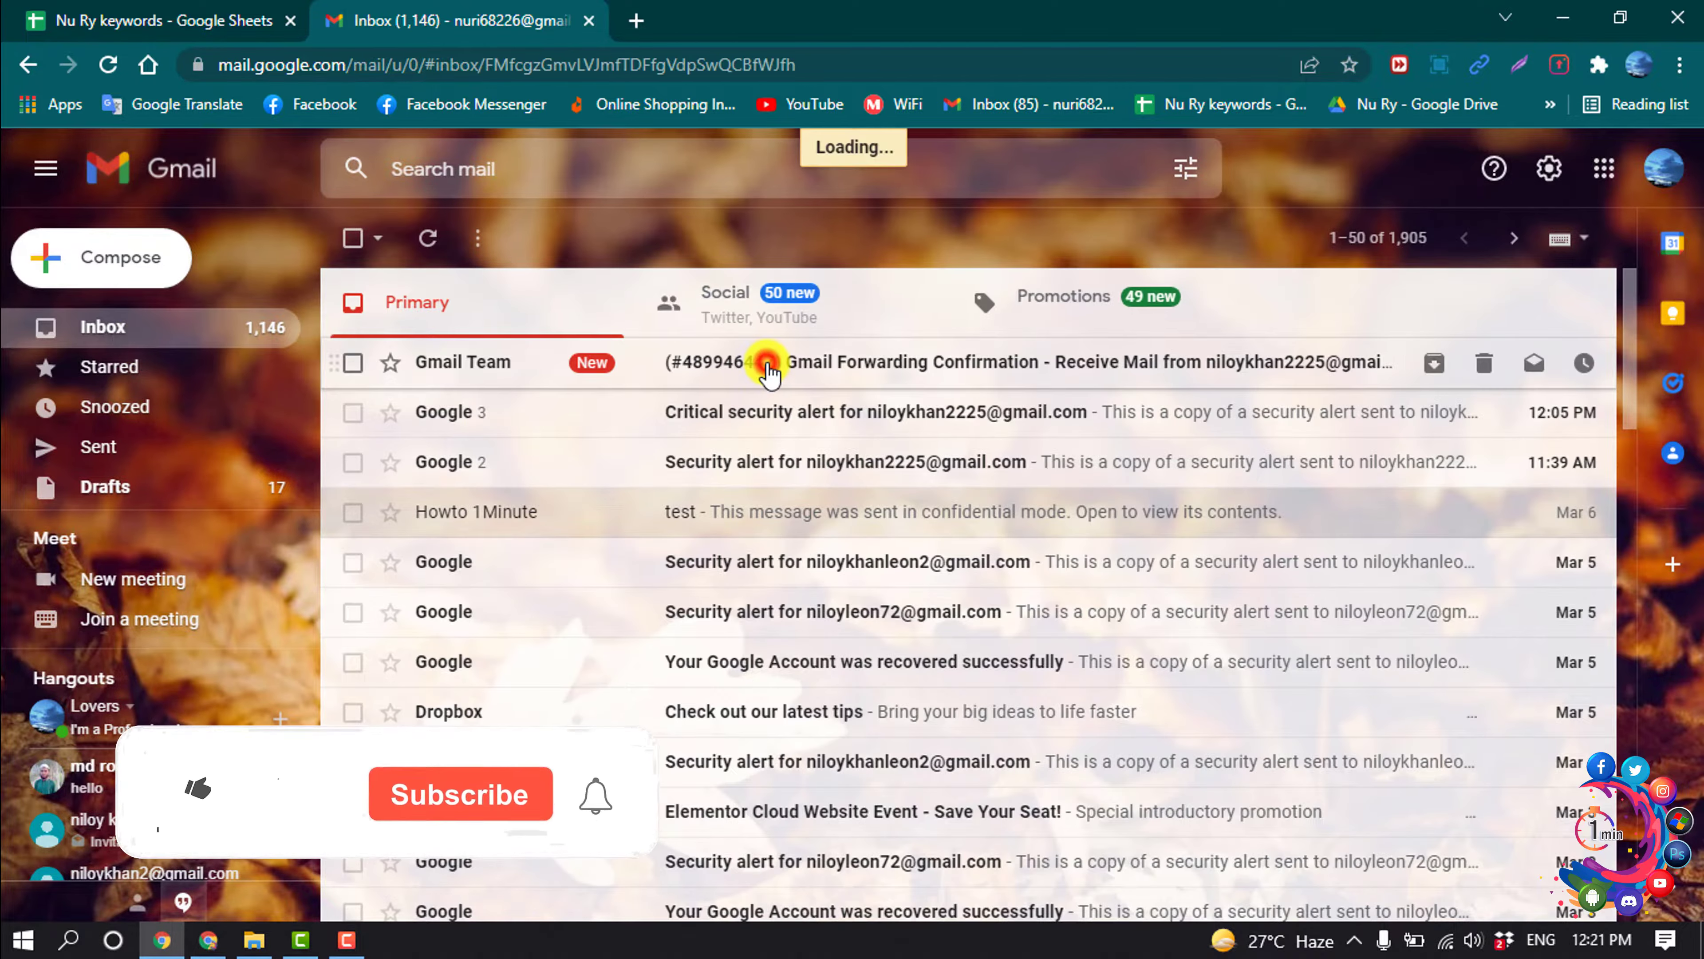
click(768, 369)
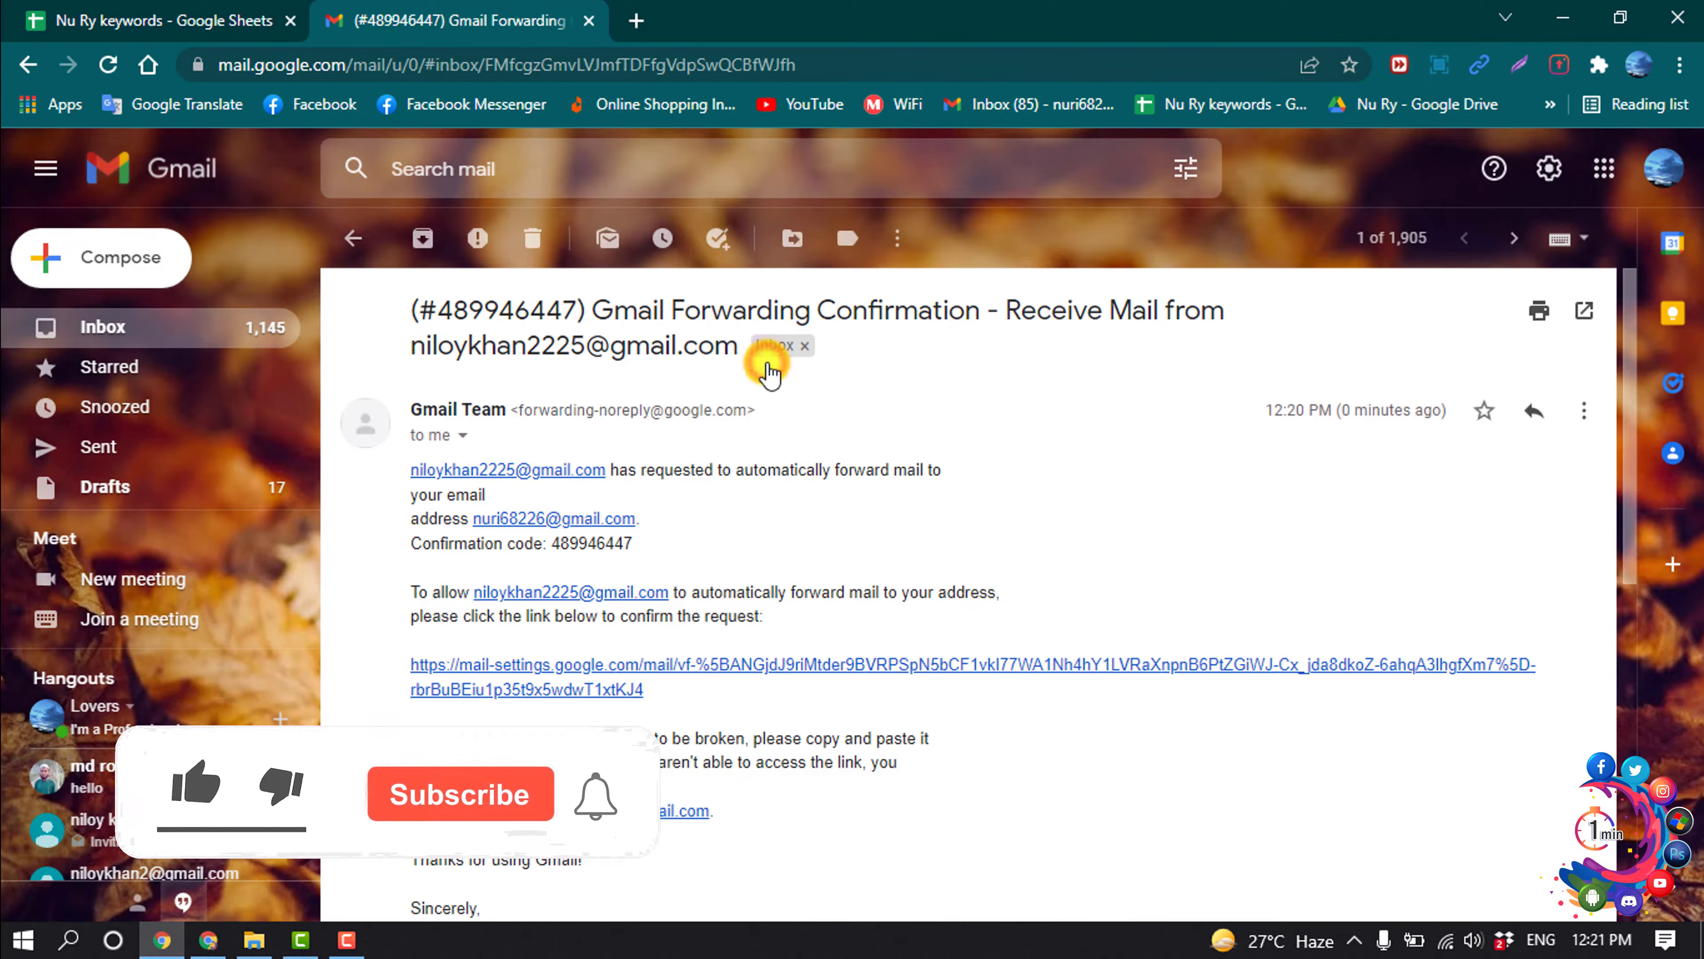
double_click(575, 541)
click(570, 542)
right_click(565, 546)
click(568, 547)
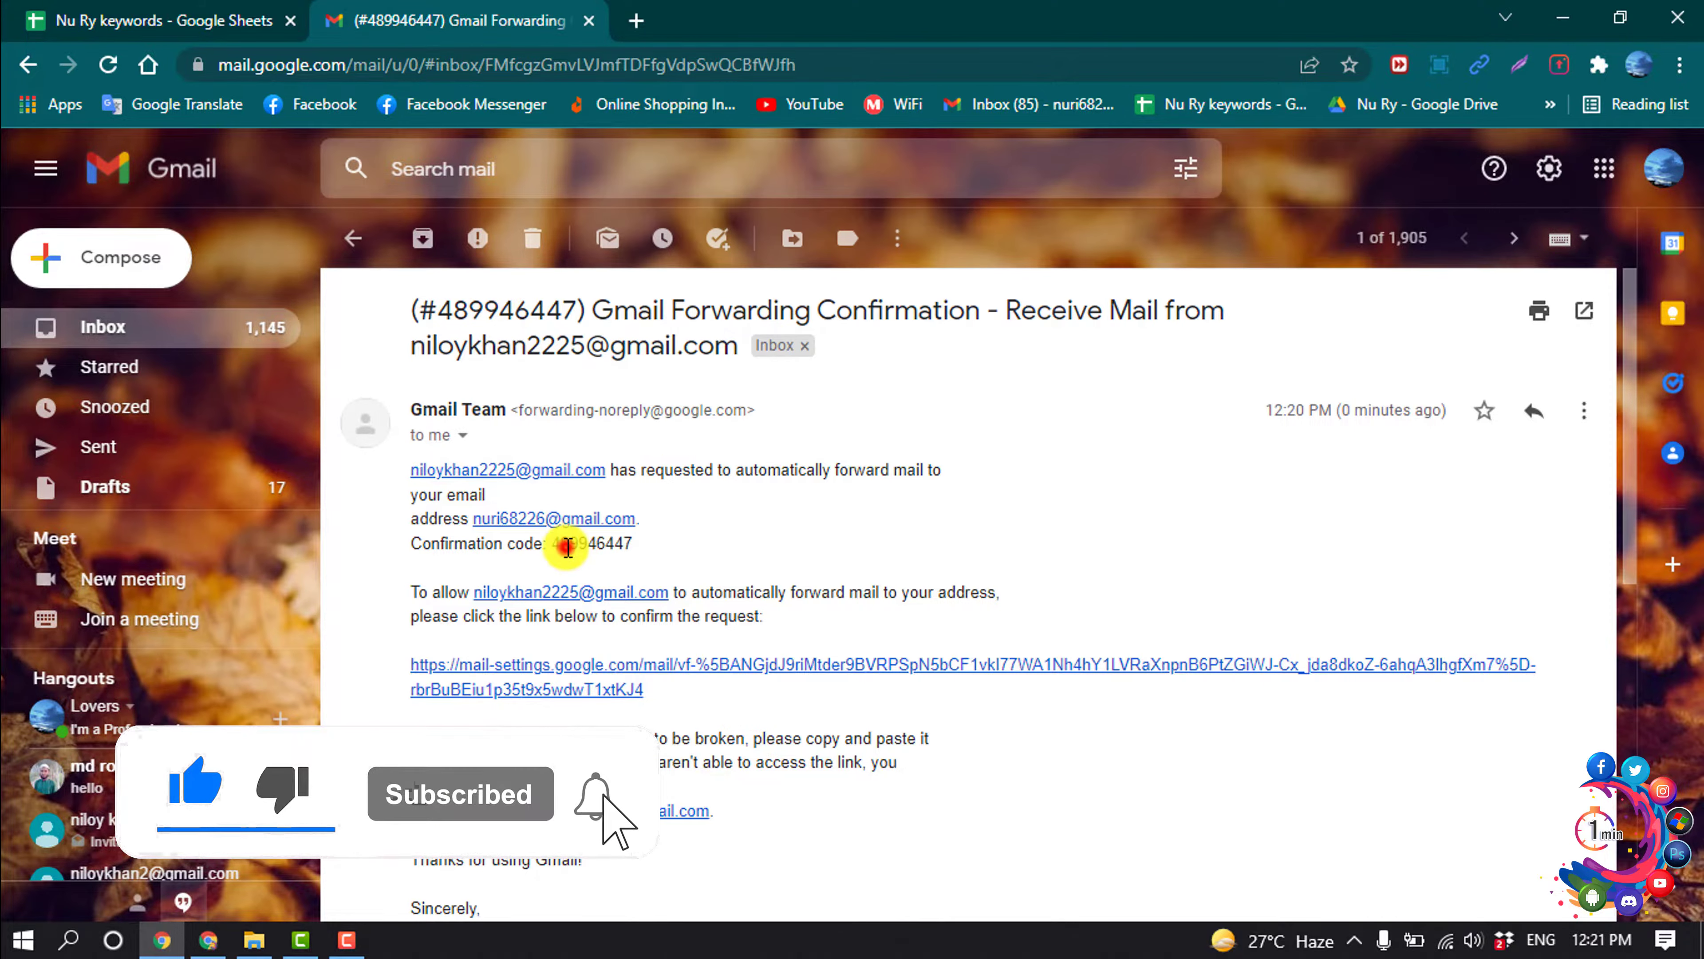
double_click(567, 545)
right_click(571, 544)
click(590, 561)
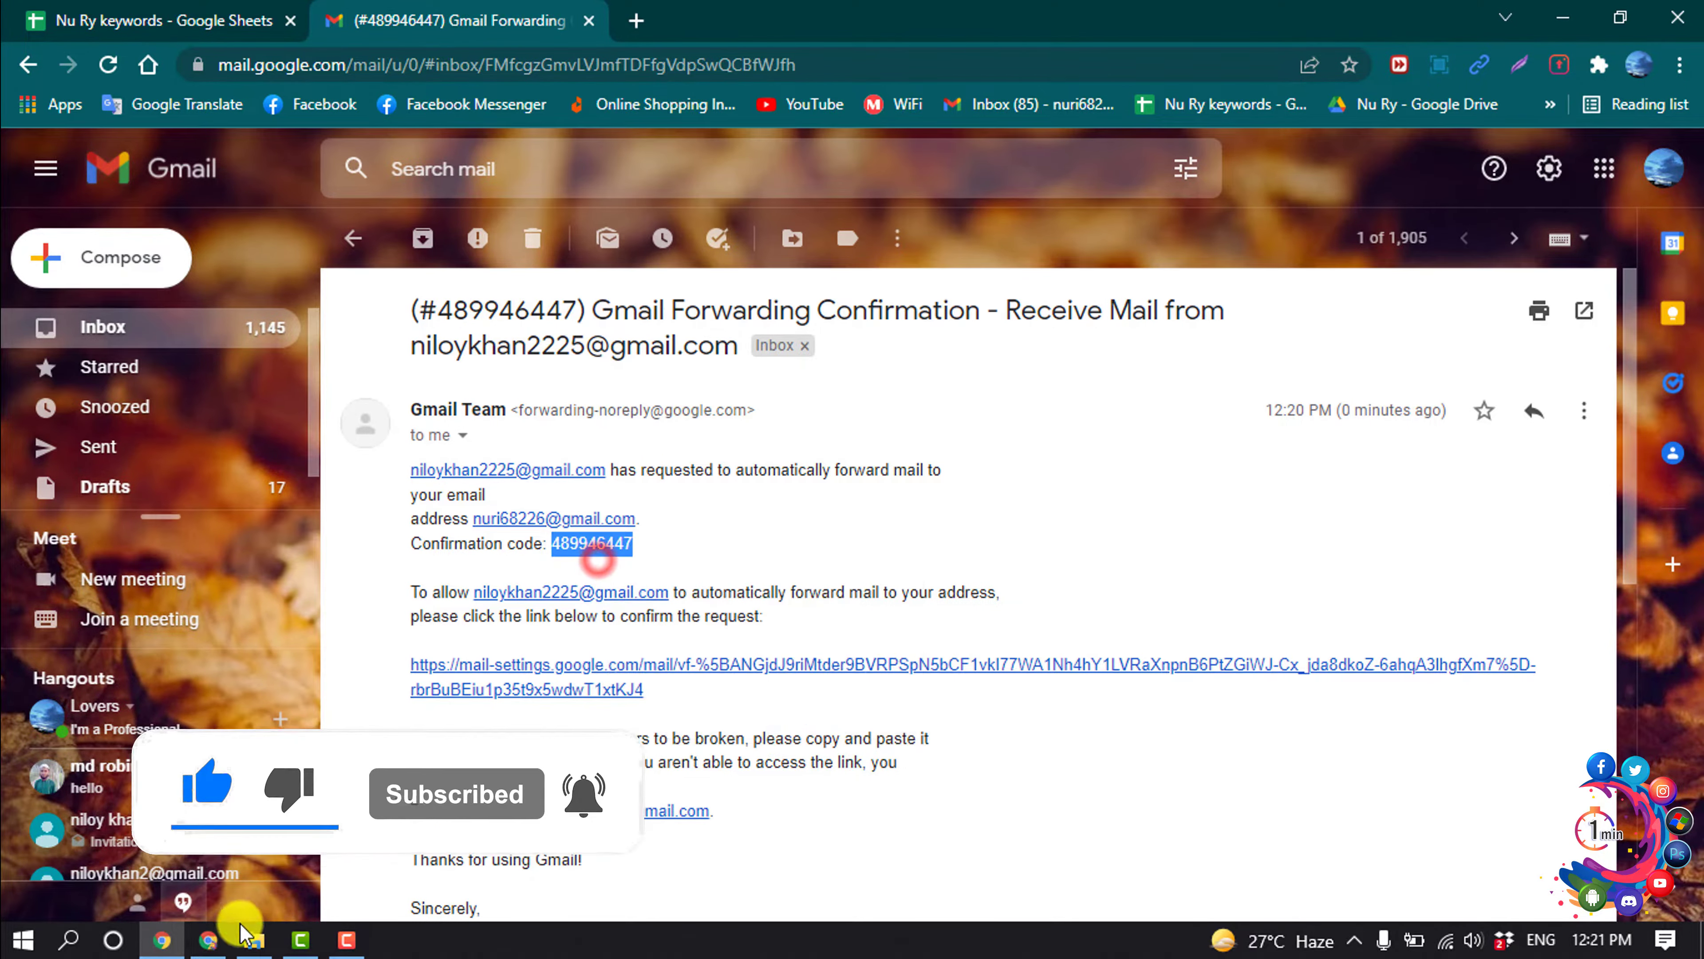
- Return to the forwarding settings and bring up paste options in the confirmation code field
click(217, 937)
click(970, 492)
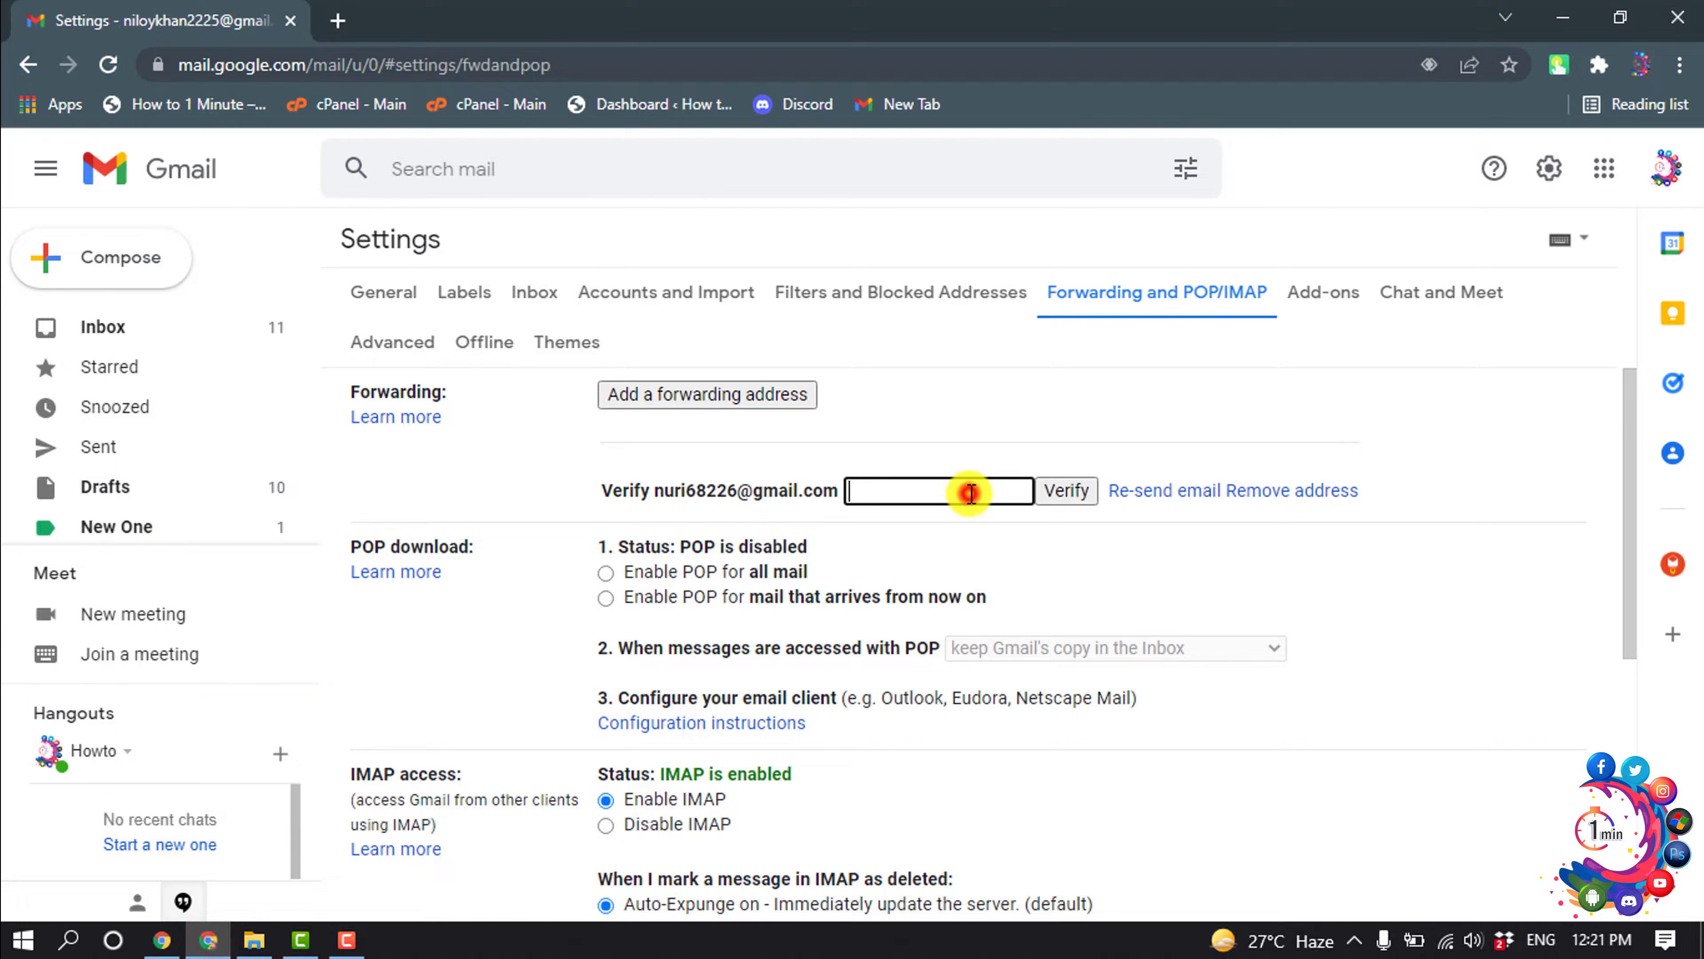
right_click(970, 492)
- Verify the pasted code, forward a copy of incoming mail keeping Gmail's copy in the Inbox, and save
click(1020, 697)
click(1068, 493)
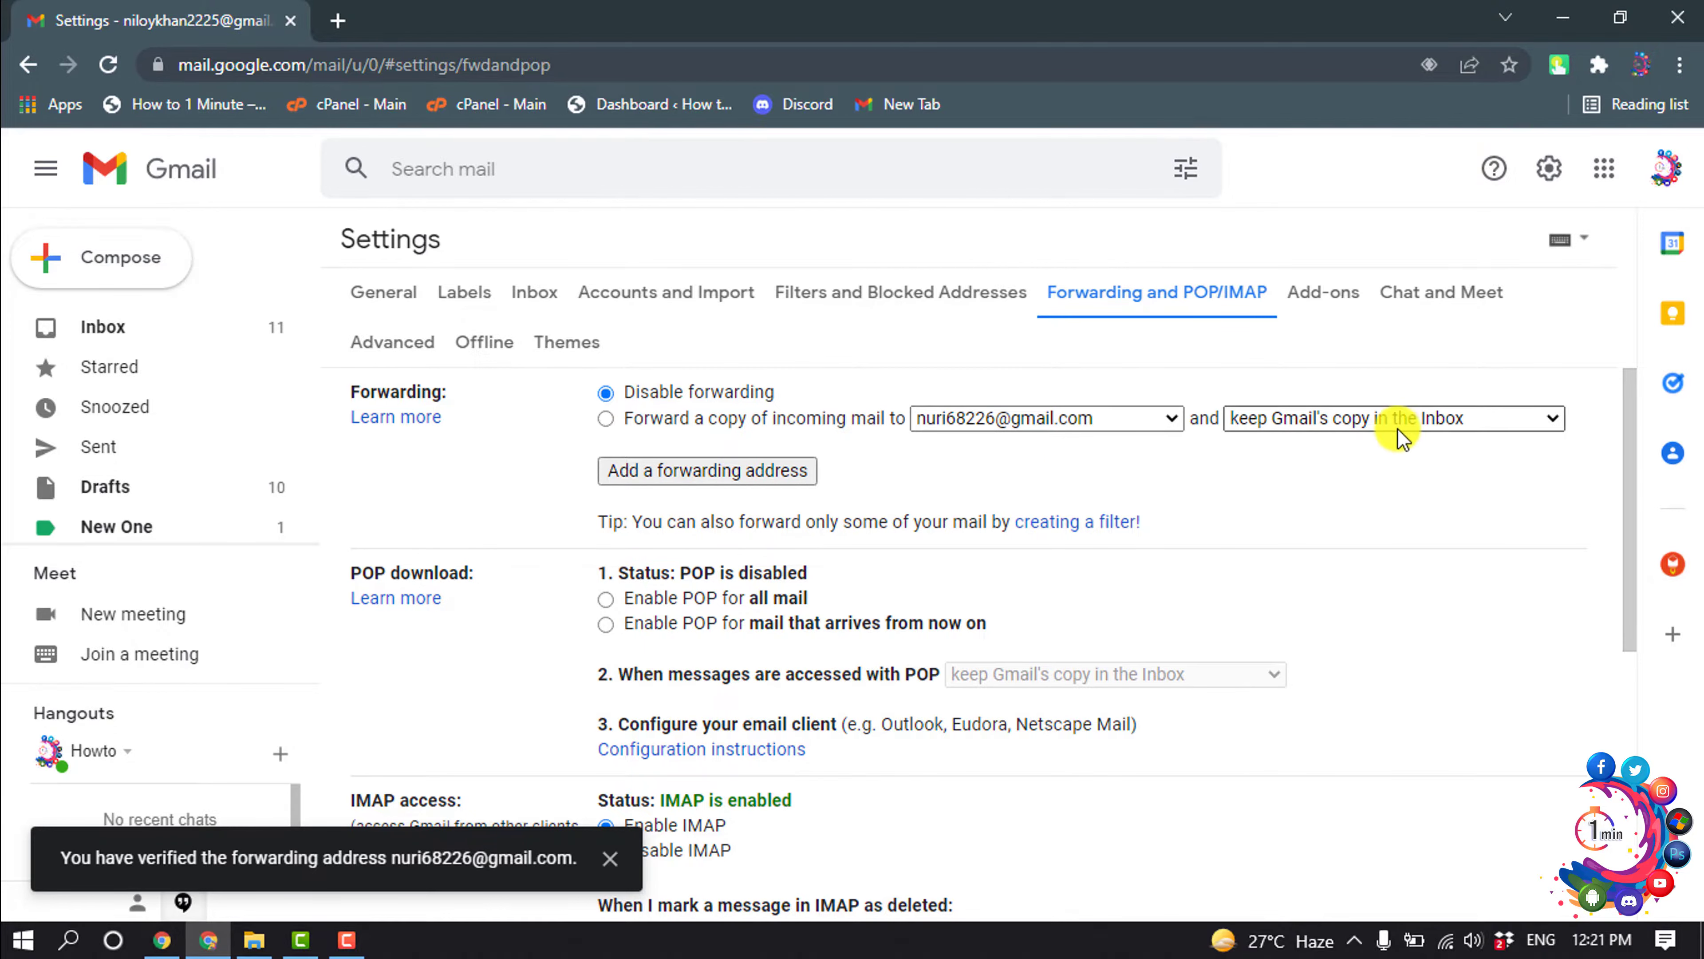
click(1372, 416)
click(1364, 419)
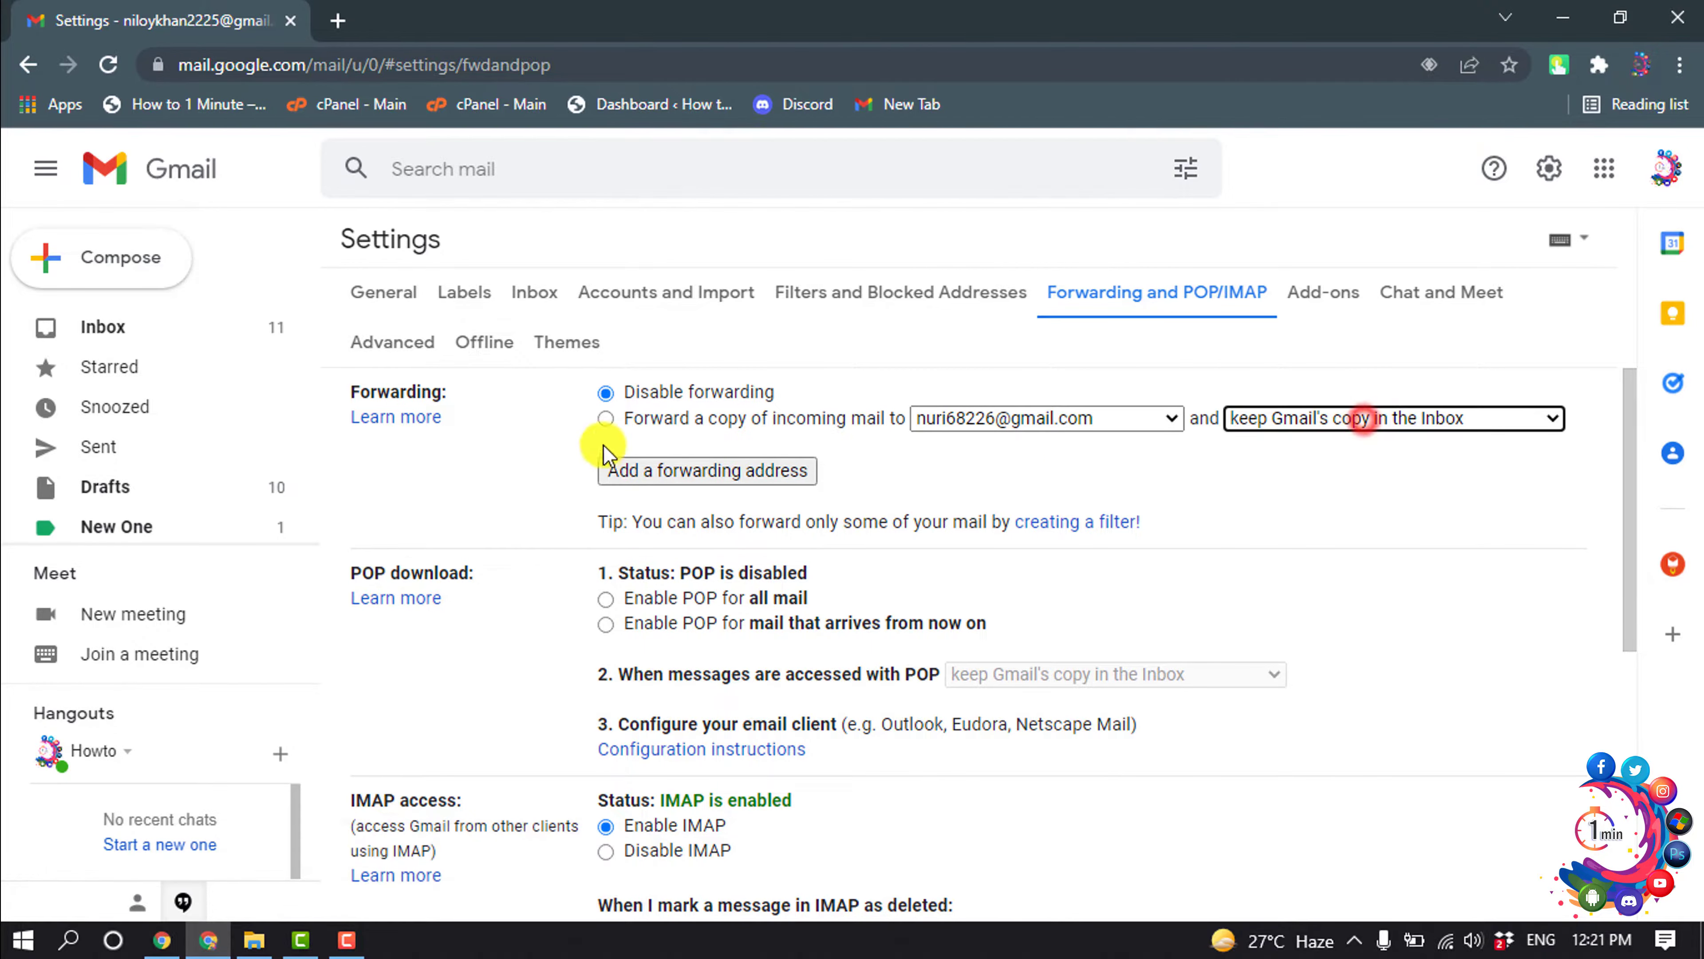
click(606, 418)
scroll(798, 654, down, 2)
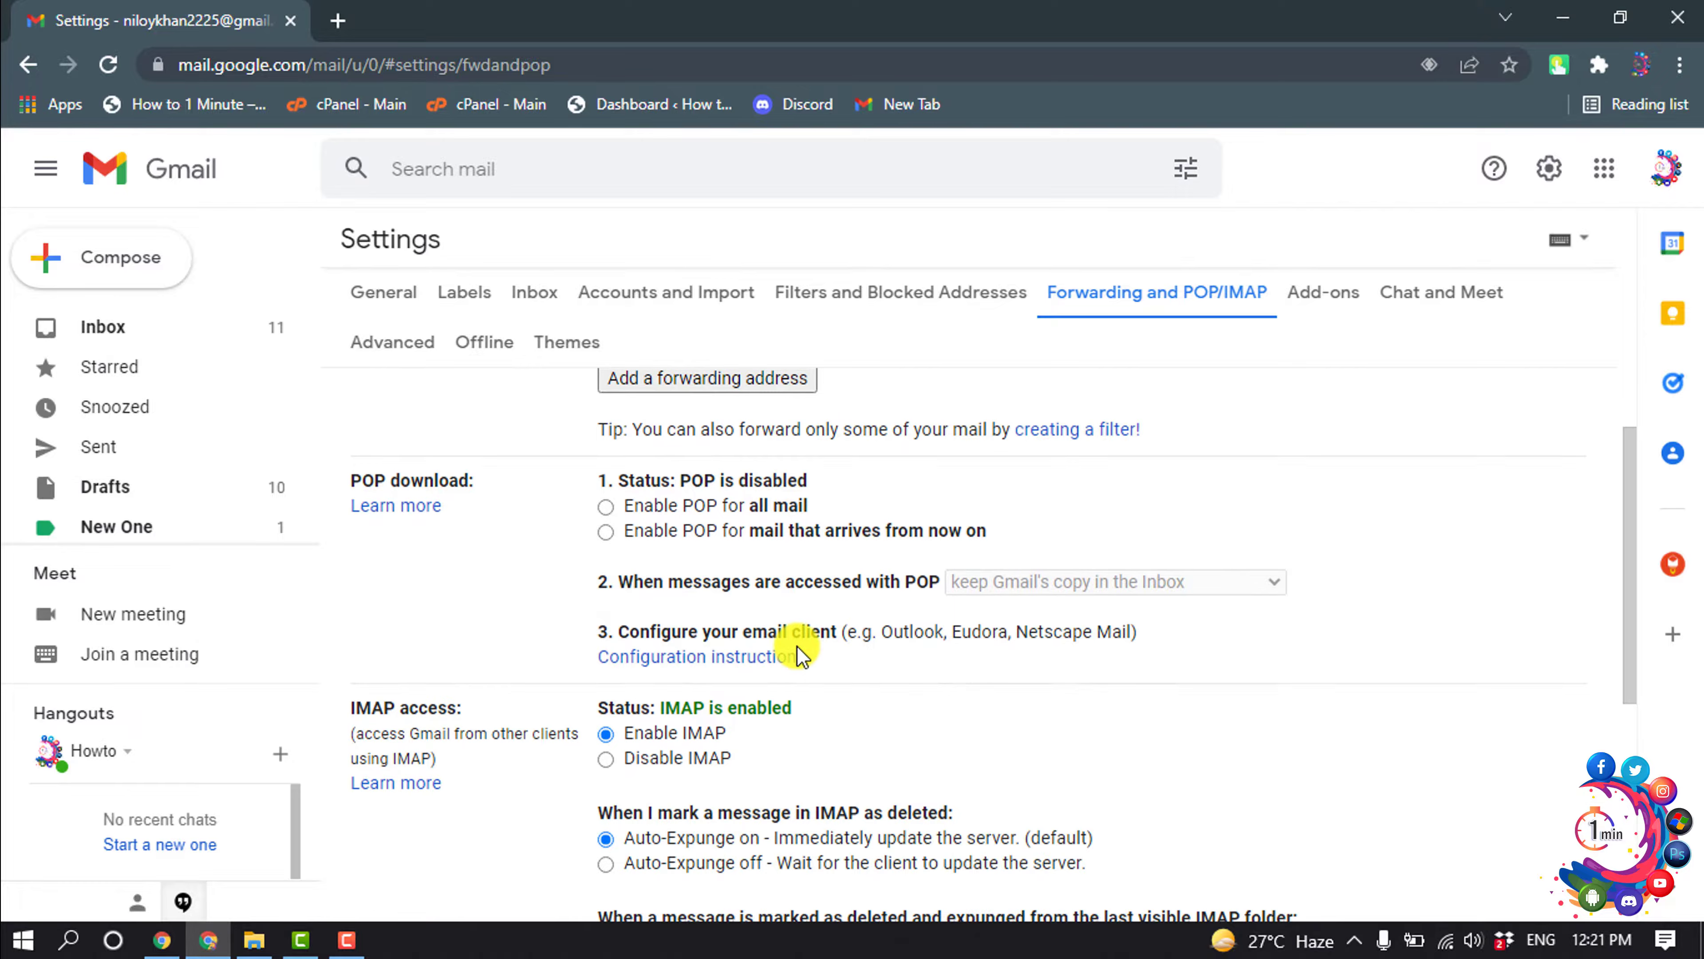
scroll(799, 651, down, 5)
click(913, 786)
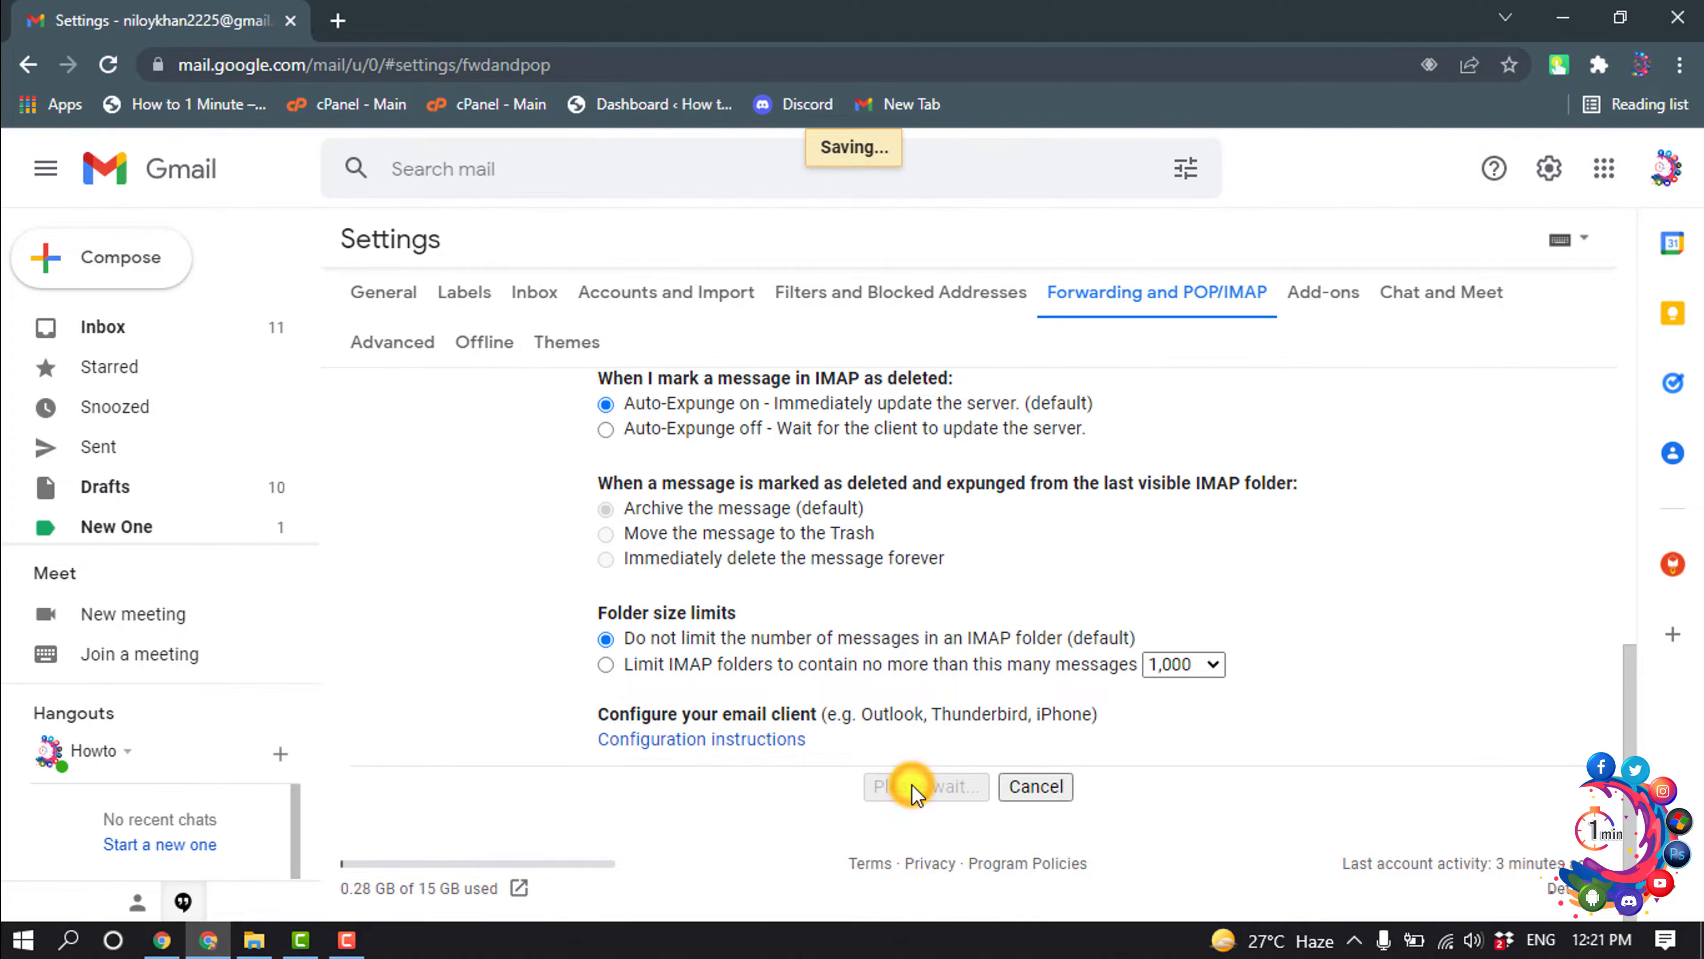